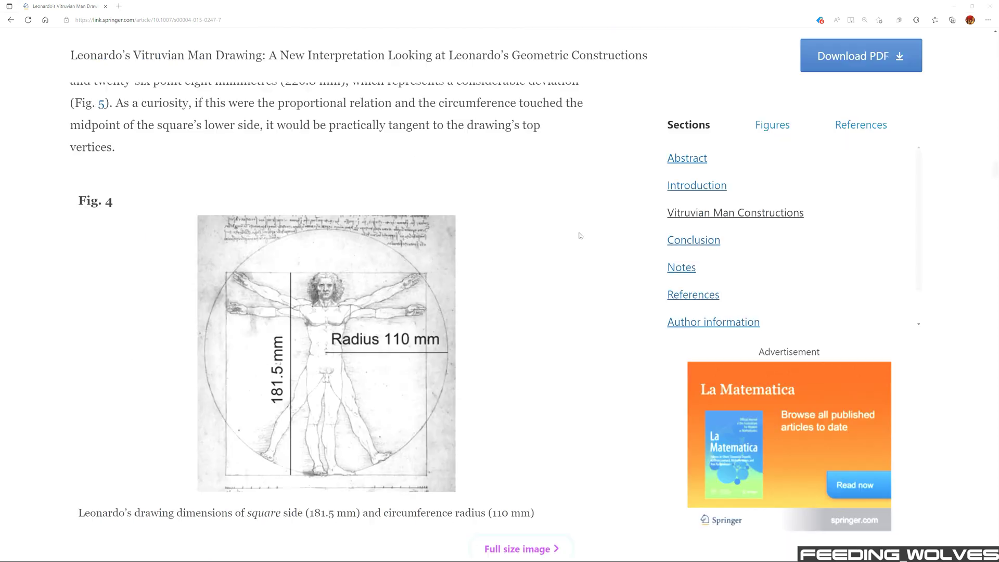
# Scroll the Vitruvian Man article to Fig. 4 and Fig. 5 showing the 181.5 mm square and 110 mm radius
pyautogui.scroll(-1, 579, 236)
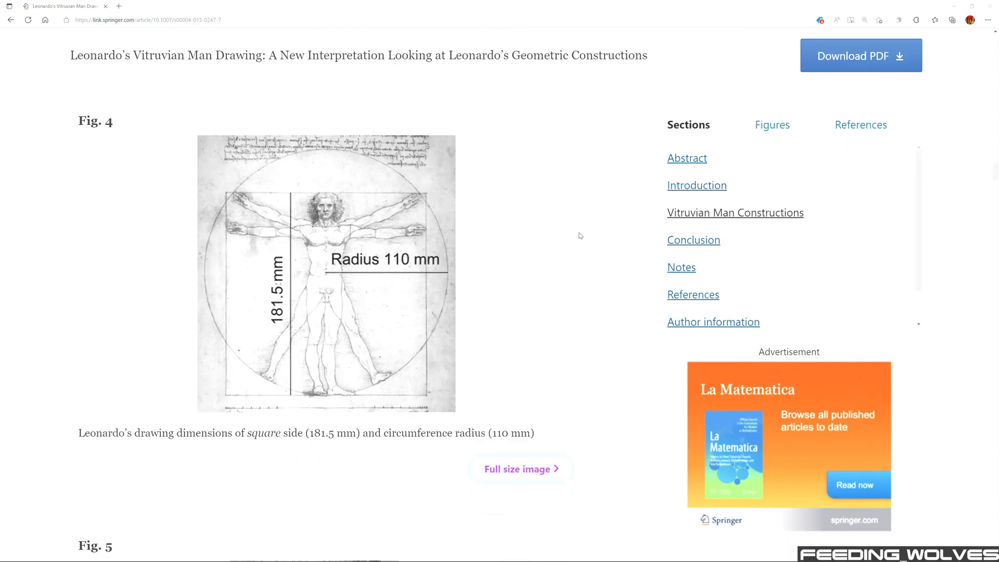
pyautogui.scroll(-6, 580, 235)
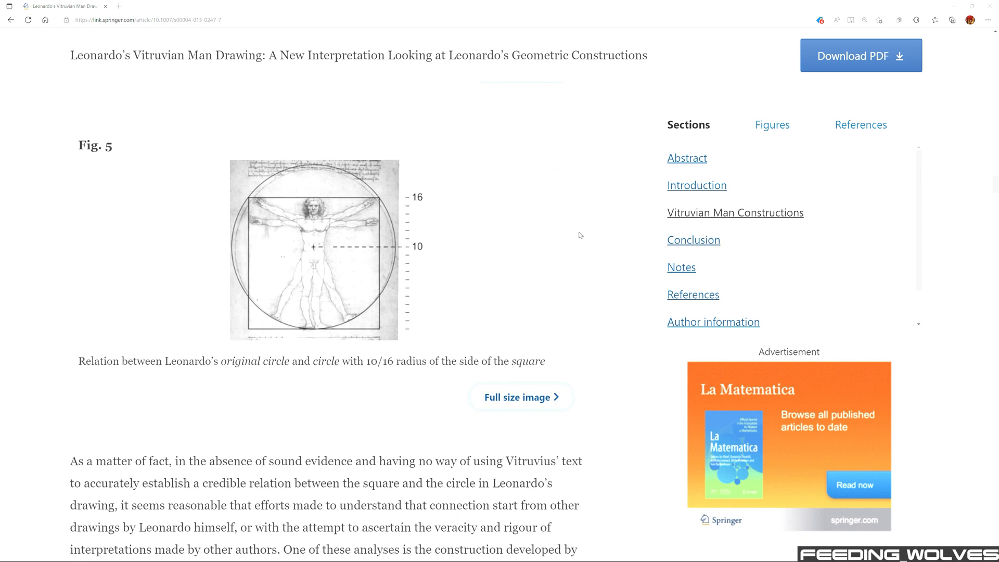
pyautogui.scroll(-10, 580, 236)
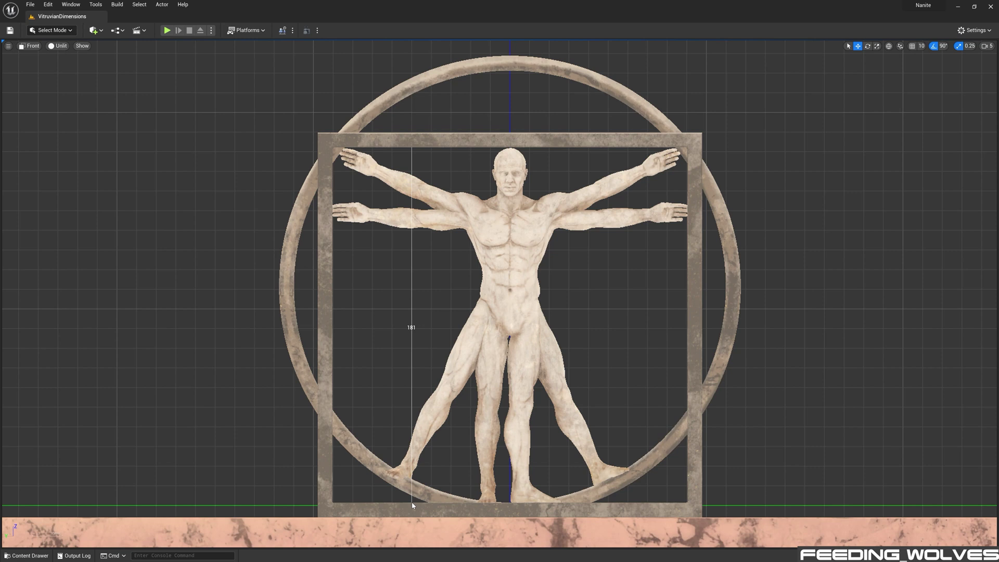
# Switch the Unreal viewport from Unlit to Wireframe view mode
pyautogui.hotkey('alt', '2')
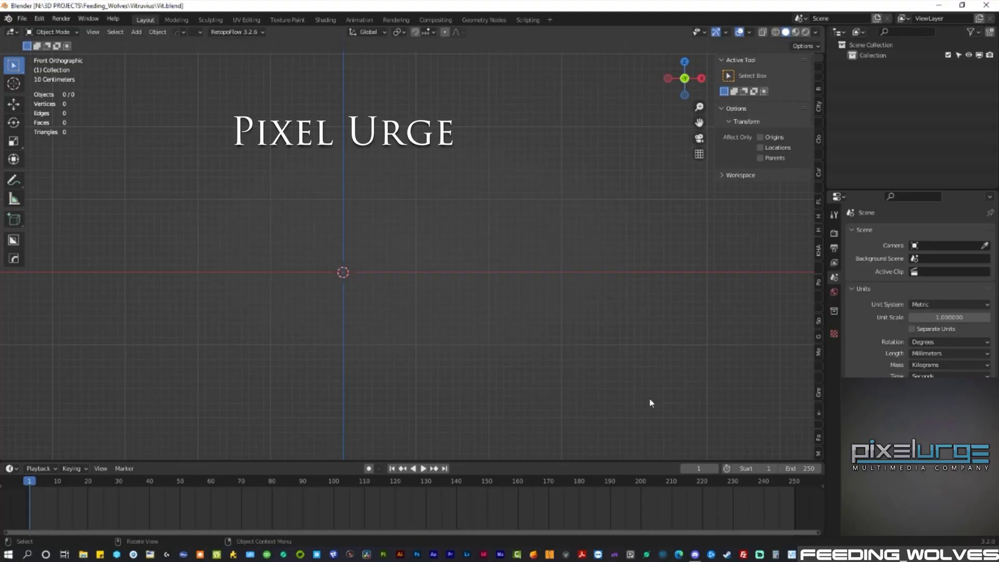
# Add a cube sized 181 mm on all axes and view it from the front in wireframe
pyautogui.hotkey('shift', 'a')
pyautogui.click(401, 216)
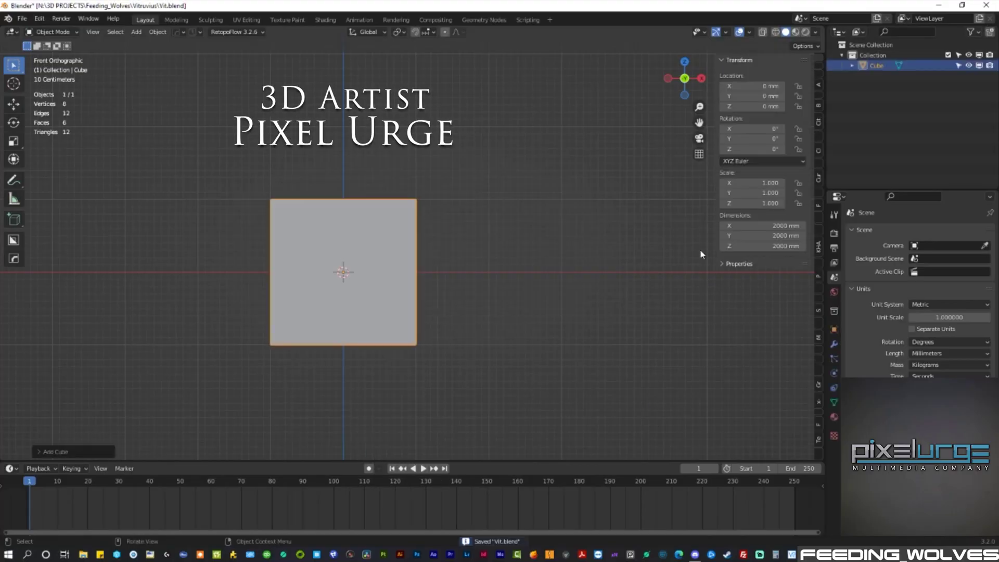
pyautogui.moveTo(762, 225); pyautogui.dragTo(762, 245)
pyautogui.write('181.')
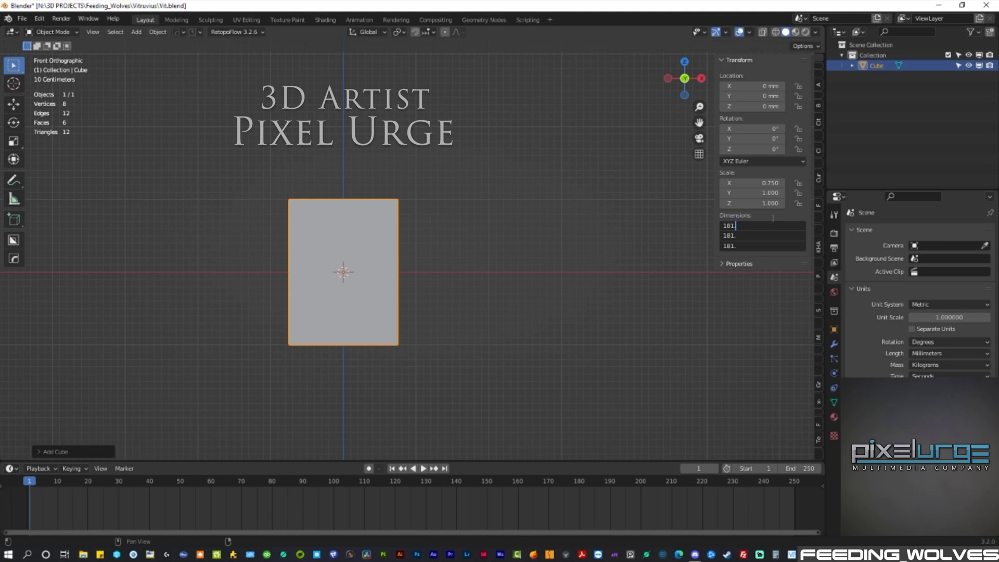
pyautogui.write('1')
pyautogui.press('Return')
pyautogui.press('KP_Decimal')
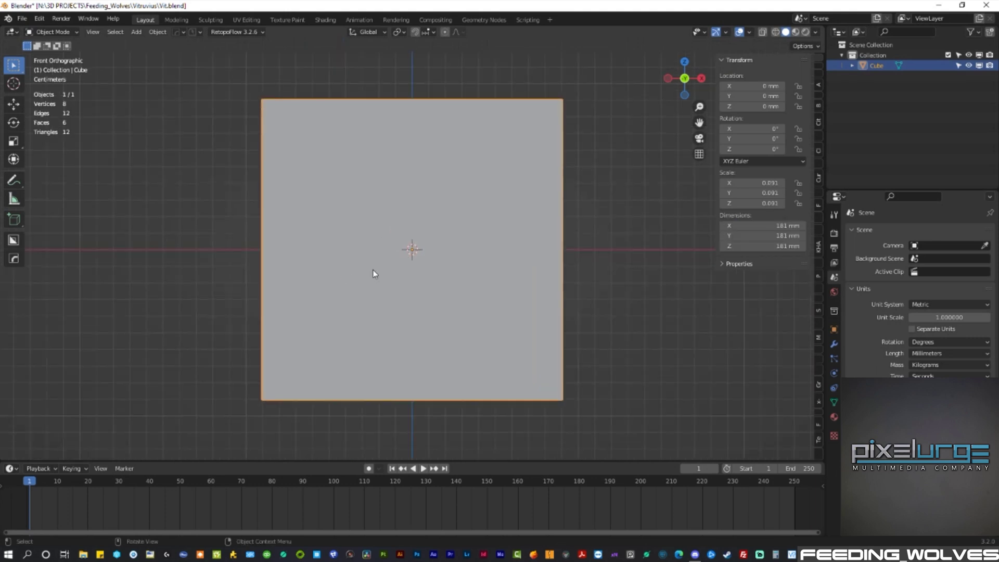
pyautogui.press('KP_1')
pyautogui.hotkey('shift', 'z')
# Add a UV sphere sized 220 mm and start raising it along Z
pyautogui.hotkey('shift', 'a')
pyautogui.click(393, 244)
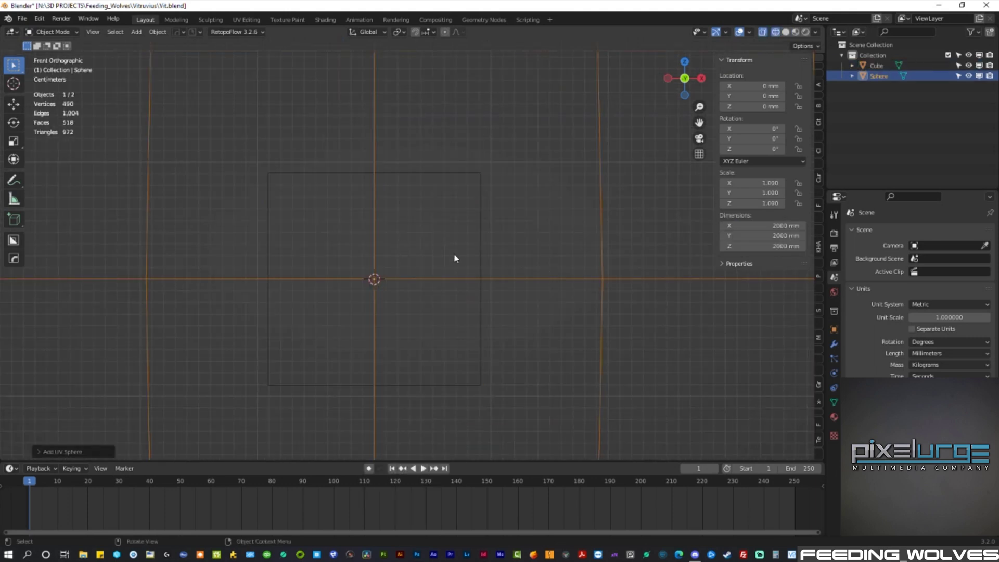
pyautogui.moveTo(777, 225); pyautogui.dragTo(777, 246)
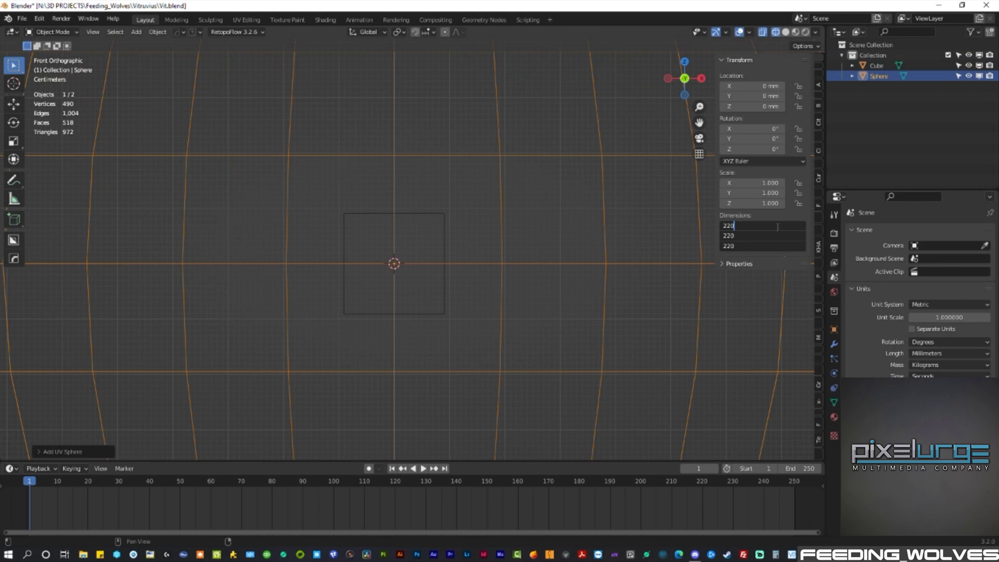
pyautogui.press('Return')
pyautogui.scroll(5, 462, 284)
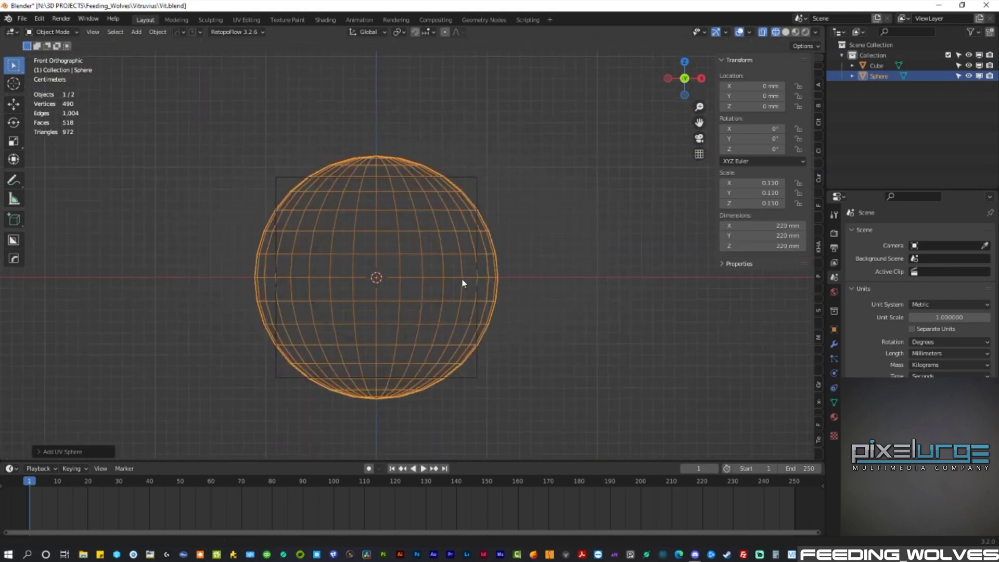
pyautogui.press('g')
pyautogui.press('z')
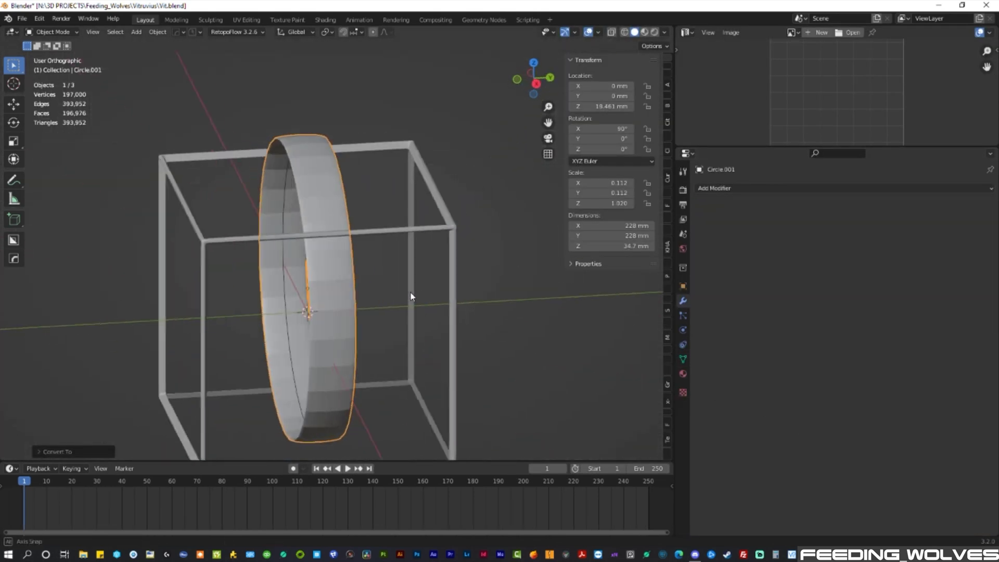
# Flatten the Circle.001 ring along Z and rotate it about Z in the front view
pyautogui.press('s')
pyautogui.press('z')
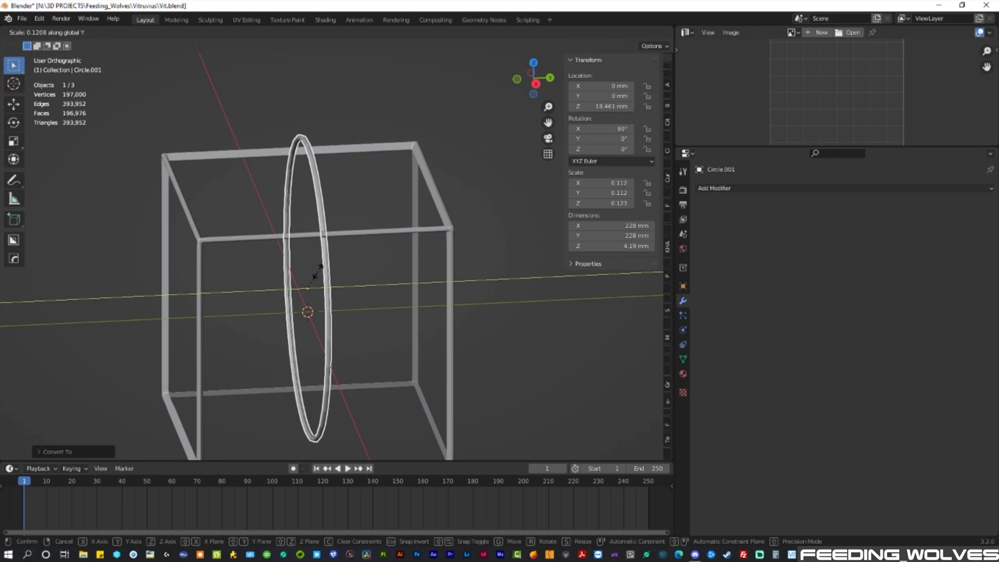
pyautogui.click(465, 270)
pyautogui.press('KP_1')
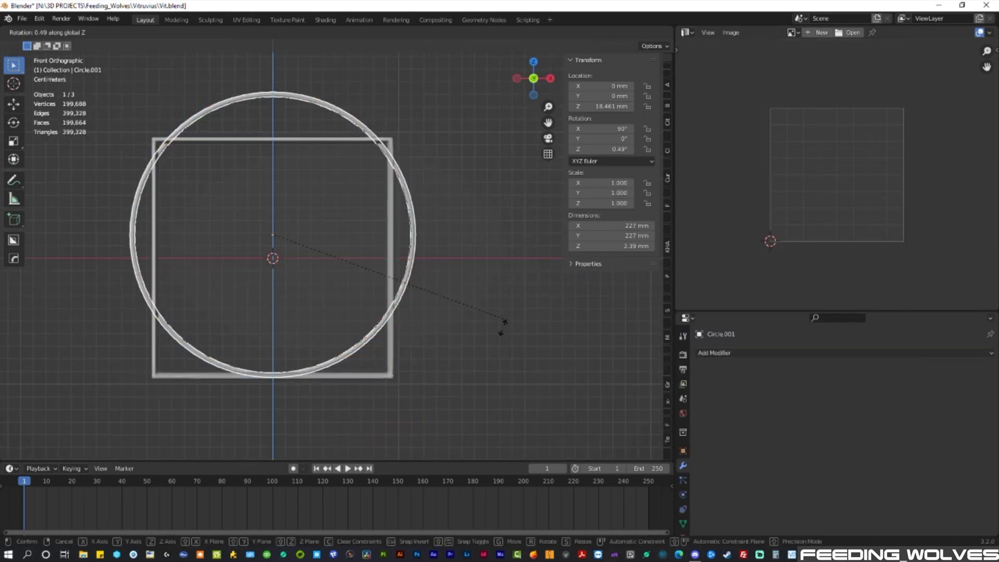
pyautogui.press('r')
pyautogui.press('z')
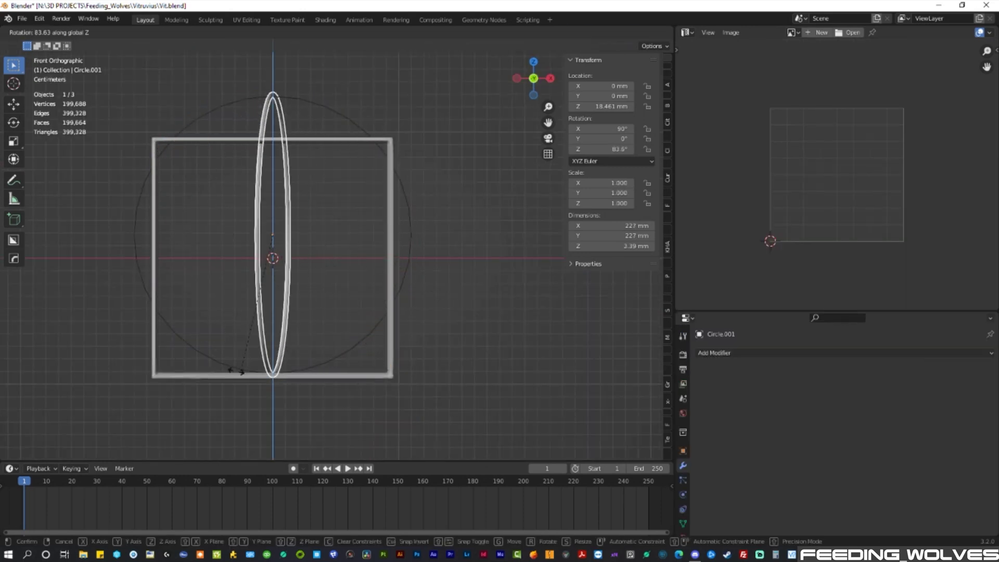
pyautogui.click(485, 288)
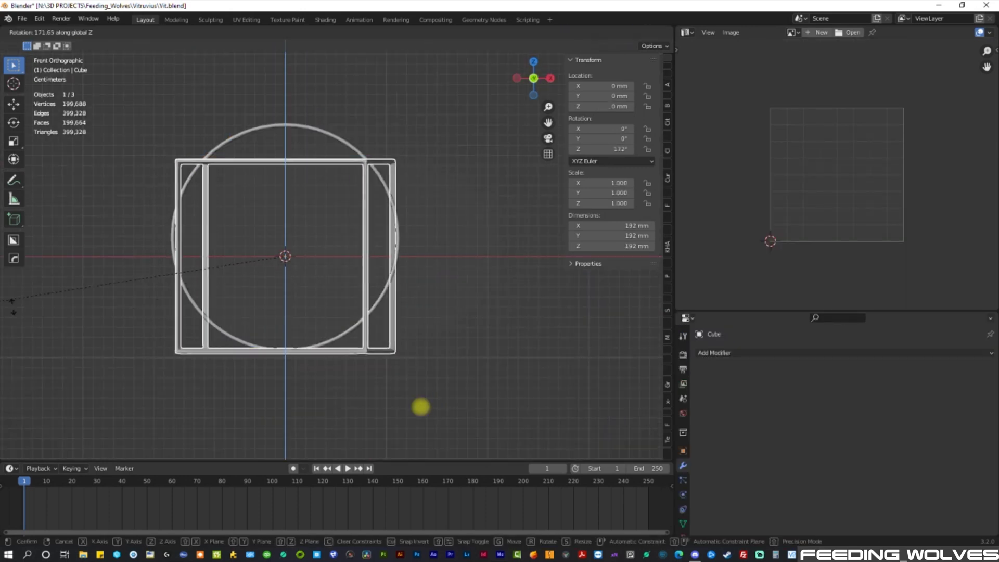
# Enlarge the second ring, Circle.002, to about three times the first ring's size
pyautogui.rightClick(12, 306)
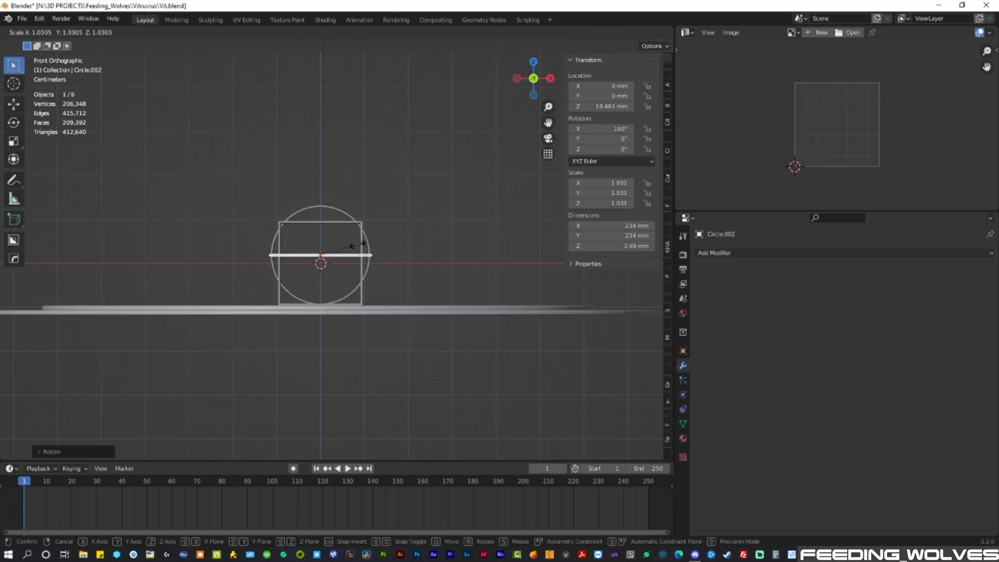
pyautogui.click(416, 255)
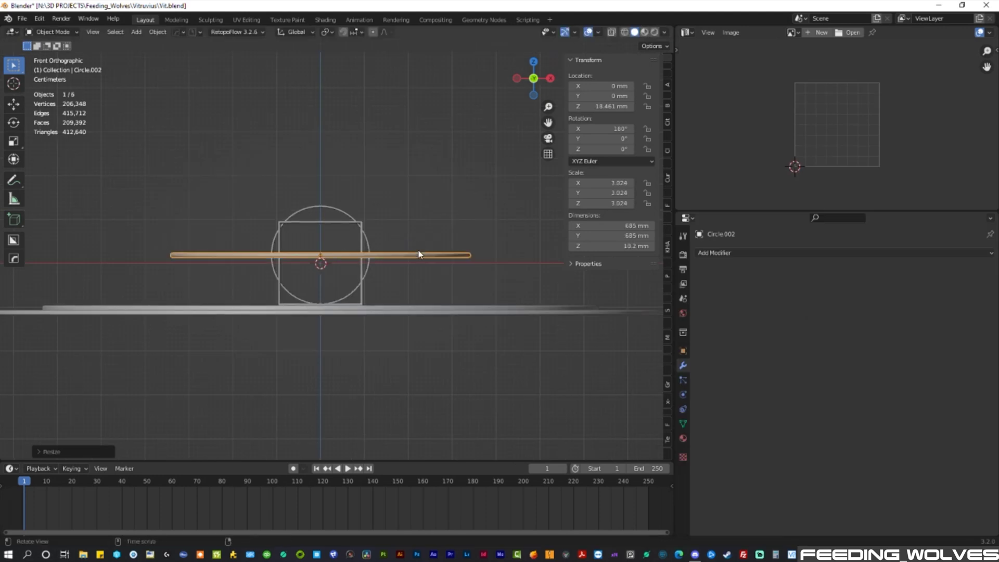
pyautogui.moveTo(416, 255); pyautogui.dragTo(409, 286, button='middle')
# Tilt Circle.002 by rotating it around the X axis, then the Z axis, in front view
pyautogui.press('KP_1')
pyautogui.press('r')
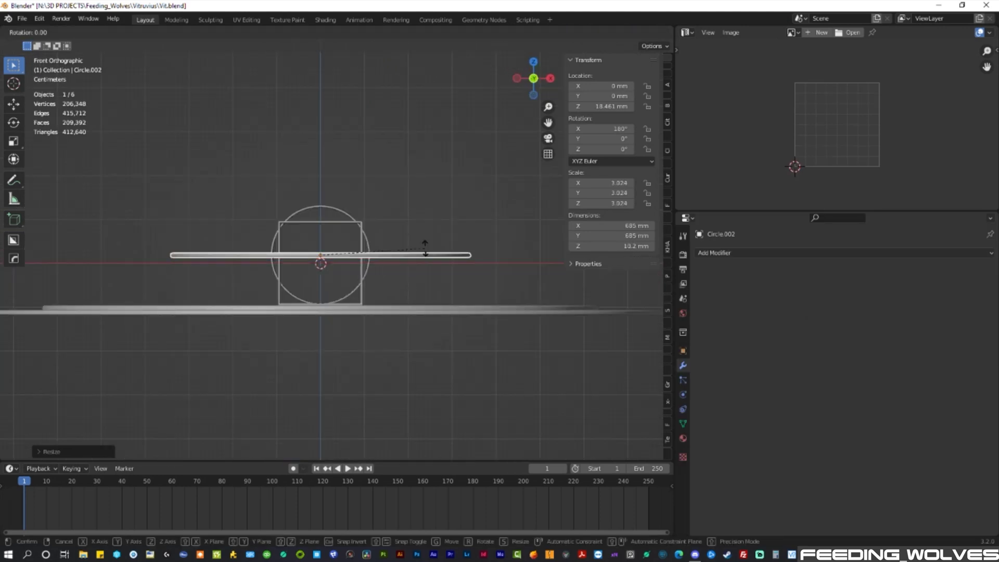
pyautogui.press('x')
pyautogui.press('z')
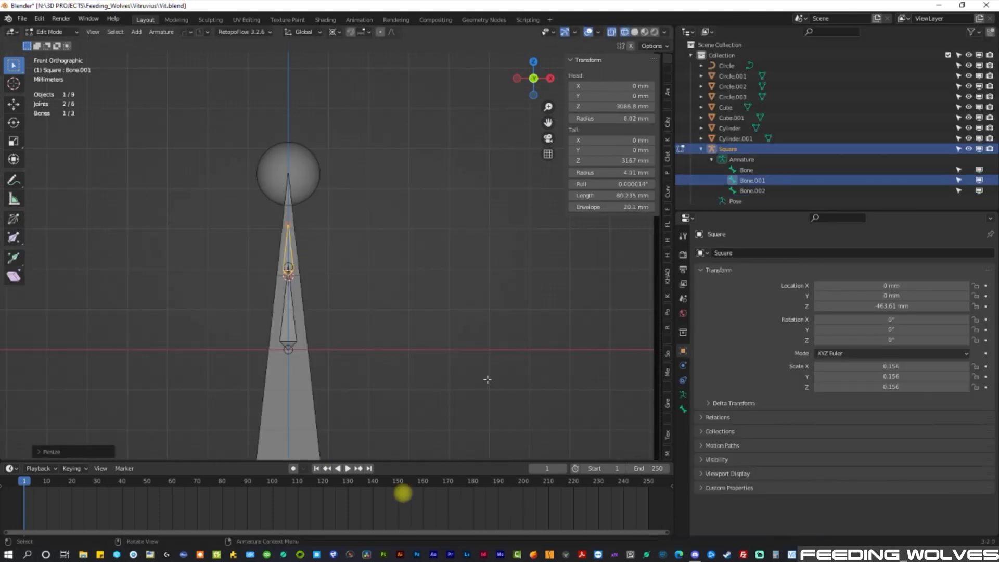
# Resize a bone in the Square armature
pyautogui.press('s')
pyautogui.click(442, 356)
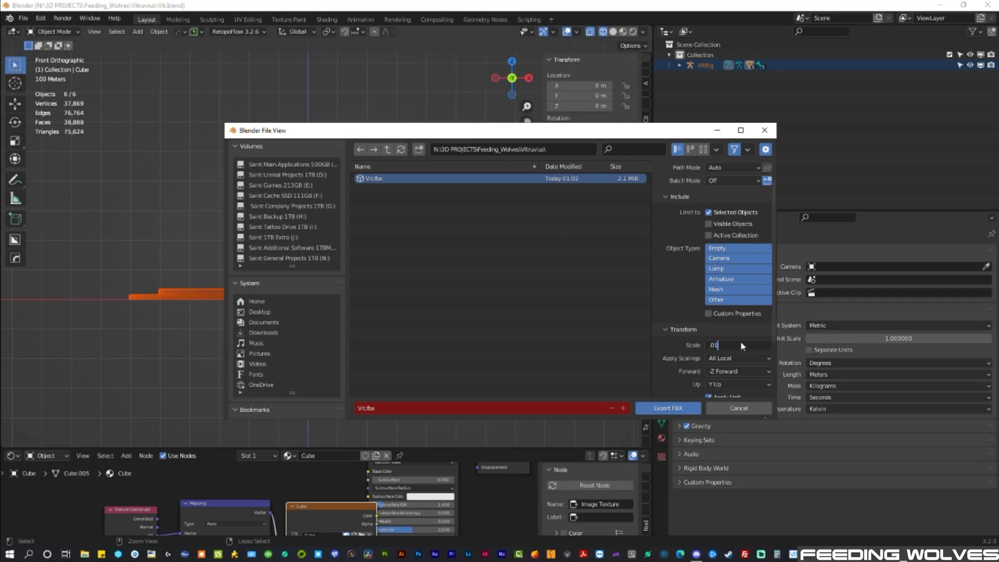
pyautogui.scroll(-4, 737, 364)
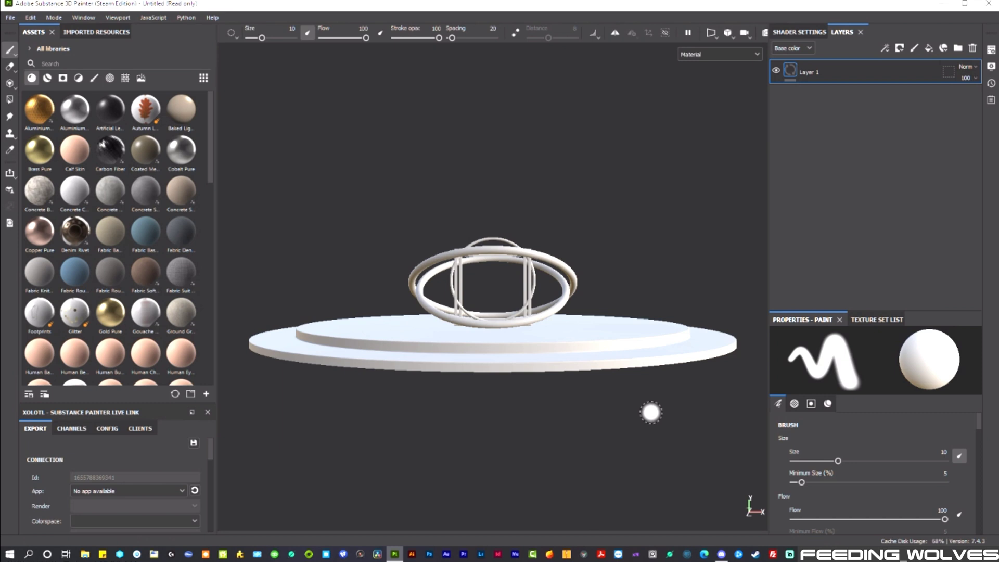
# Apply Marble Polished to the round base and inspect the bronze-finished model under rotated lighting
pyautogui.keyDown('alt'); pyautogui.moveTo(556, 287); pyautogui.dragTo(584, 296); pyautogui.keyUp('alt')
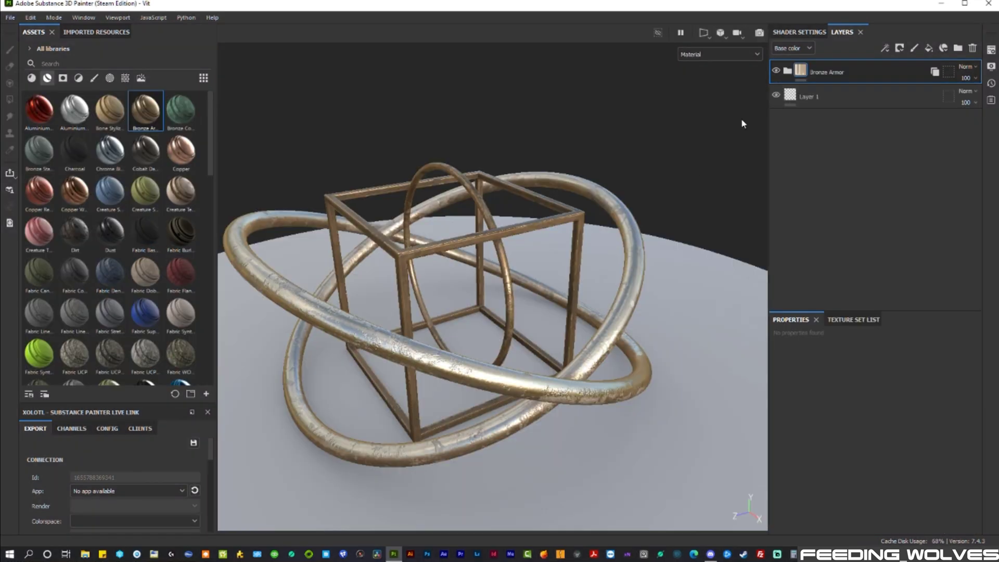
pyautogui.moveTo(601, 277)
pyautogui.keyDown('alt'); pyautogui.mouseDown()
pyautogui.moveTo(591, 263)
pyautogui.moveTo(599, 300)
pyautogui.moveTo(669, 285)
pyautogui.moveTo(625, 302)
pyautogui.mouseUp(); pyautogui.keyUp('alt')
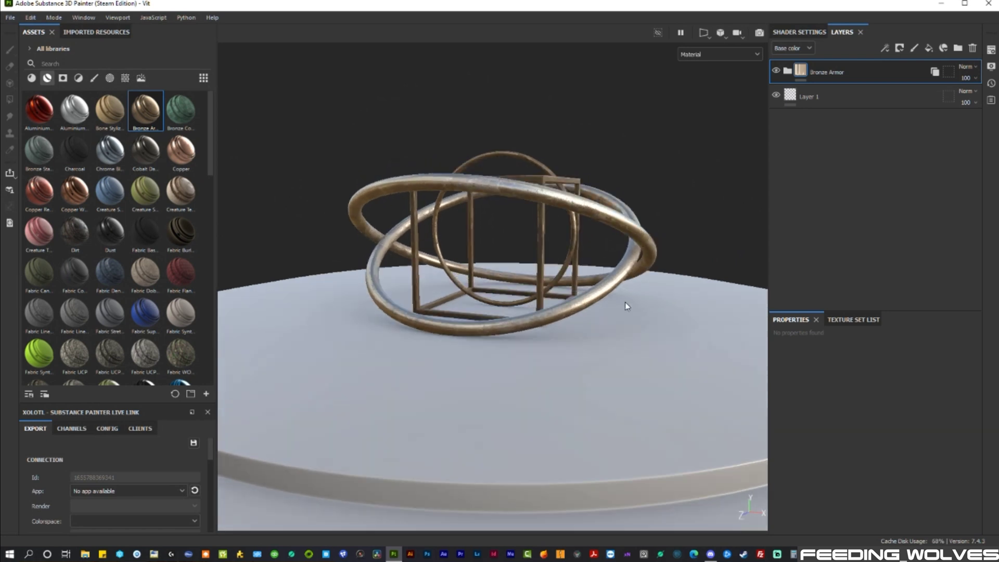
pyautogui.moveTo(181, 260); pyautogui.dragTo(343, 362)
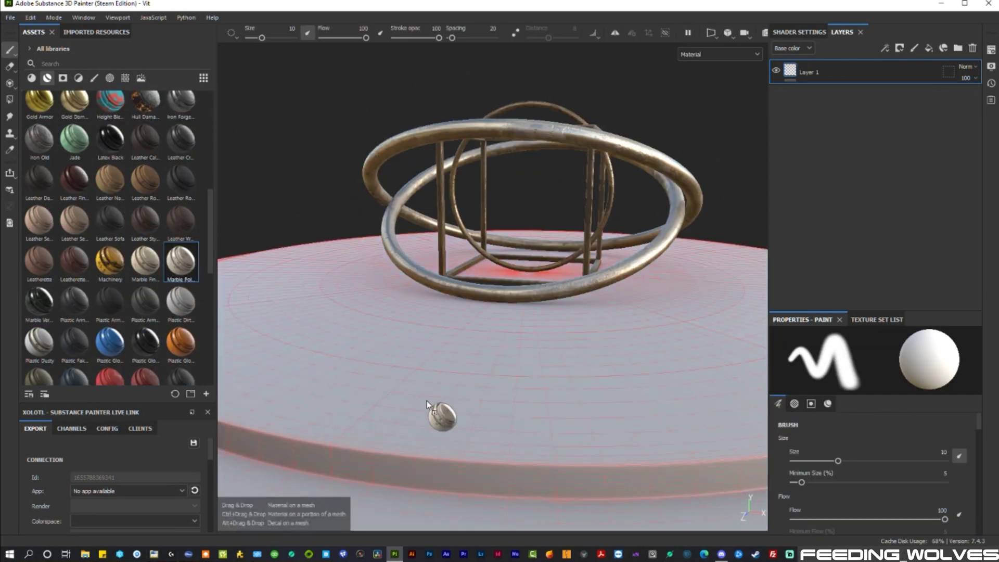
pyautogui.moveTo(426, 400); pyautogui.dragTo(427, 401)
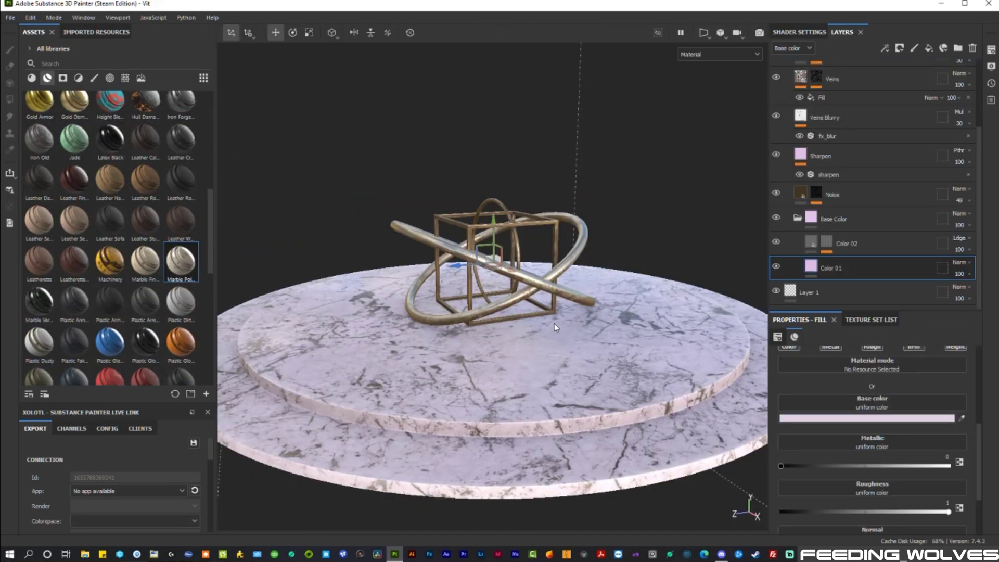
pyautogui.keyDown('shift'); pyautogui.moveTo(554, 323); pyautogui.dragTo(597, 324, button='right'); pyautogui.keyUp('shift')
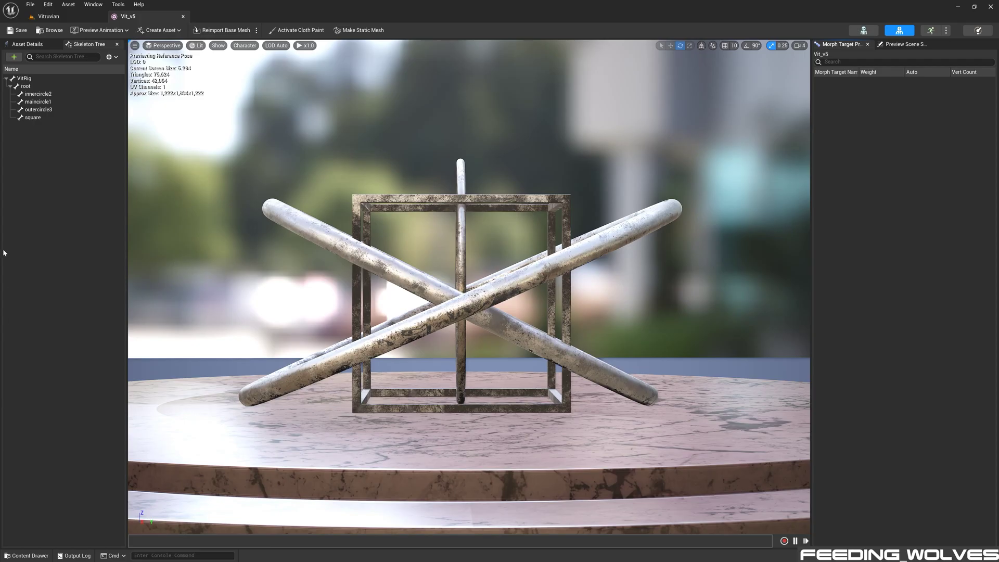
# Test-rotate the maincircle1, square, innercircle2 and outercircle3 bones, undoing the inner ring's rotation, outer ring about -39°
pyautogui.click(36, 101)
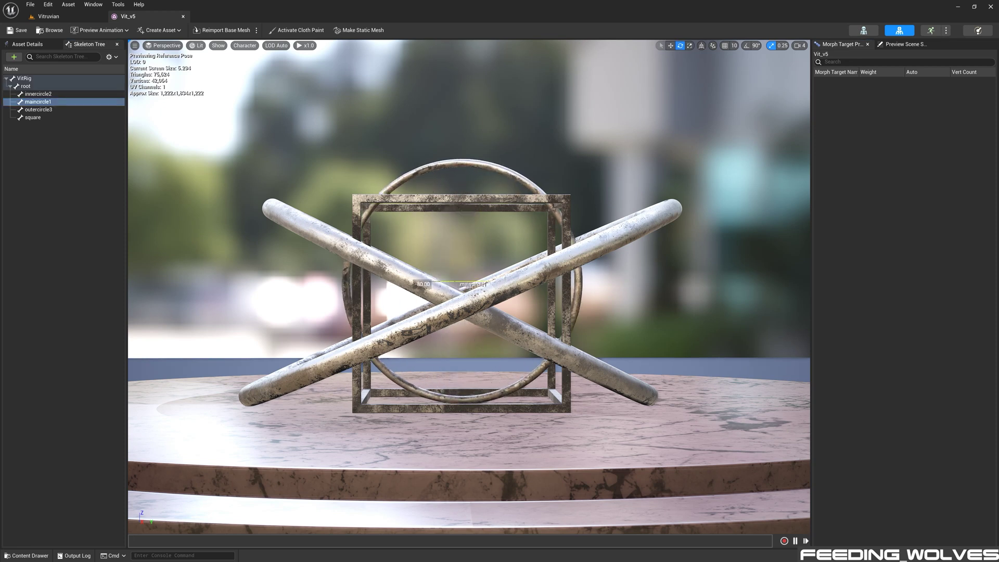
pyautogui.click(32, 117)
pyautogui.click(38, 94)
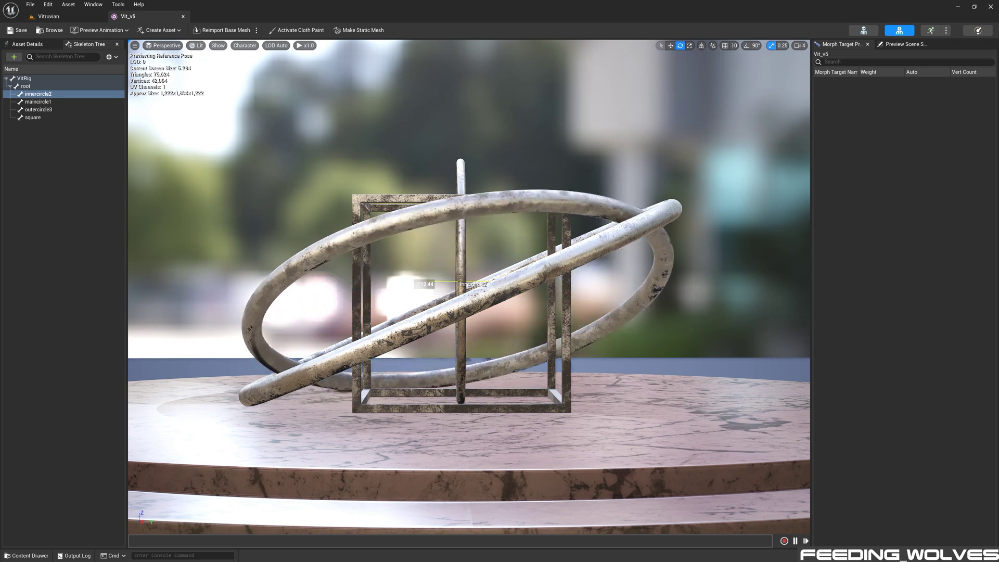
pyautogui.hotkey('ctrl', 'z')
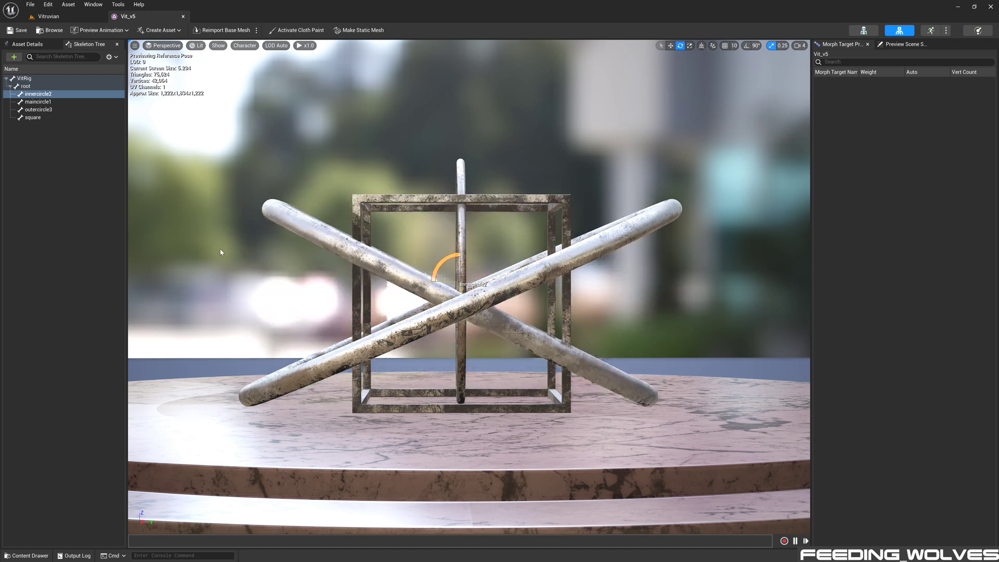
pyautogui.click(46, 110)
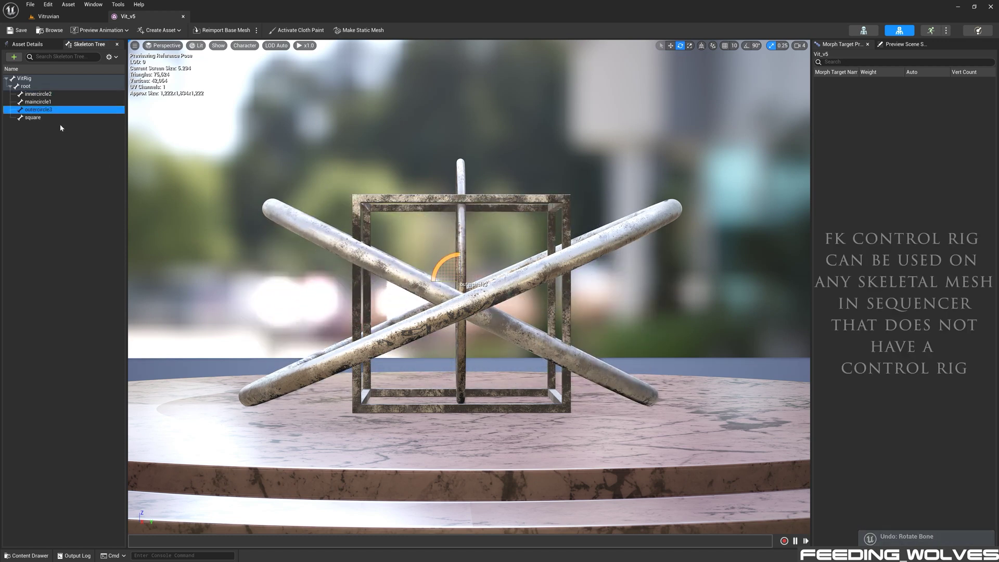
pyautogui.moveTo(442, 284); pyautogui.dragTo(444, 280)
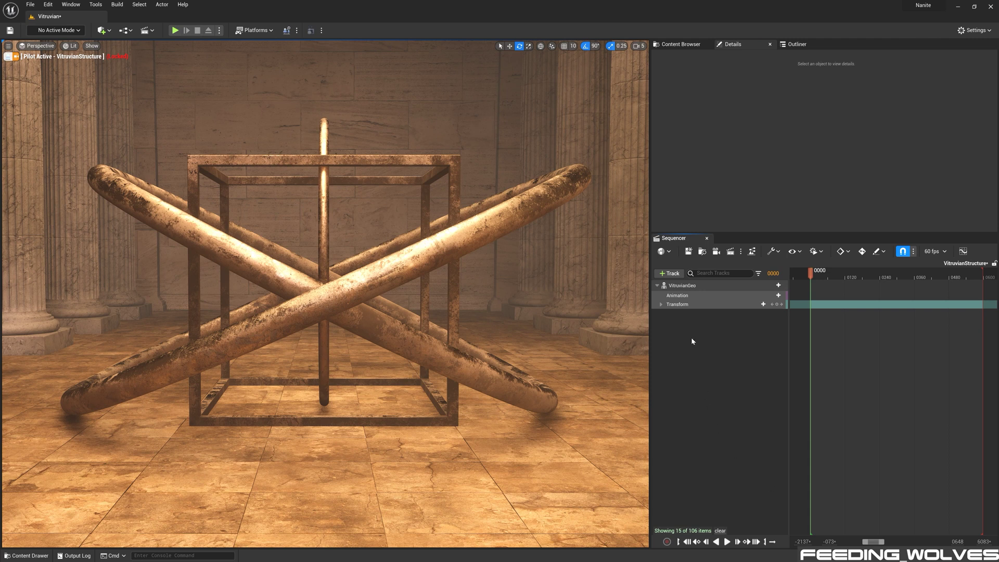
# Convert the VitruvianGeo track into an FK control rig track with Edit With FK Control Rig
pyautogui.rightClick(690, 288)
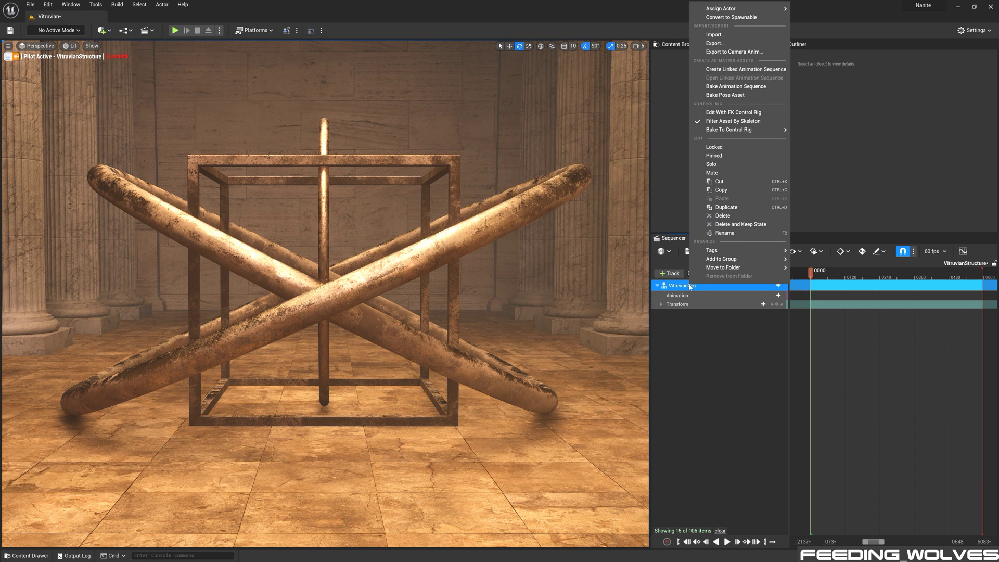
pyautogui.click(731, 112)
pyautogui.click(551, 369)
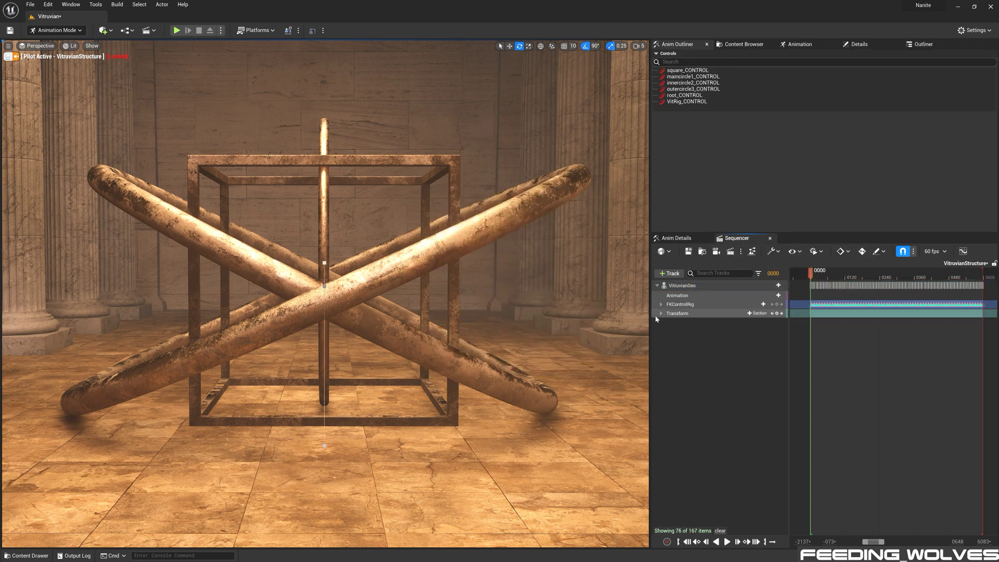
# Review the maincircle1, innercircle2, outercircle3 and root controls, then add an Additive section to FKControlRig
pyautogui.click(679, 313)
pyautogui.click(682, 320)
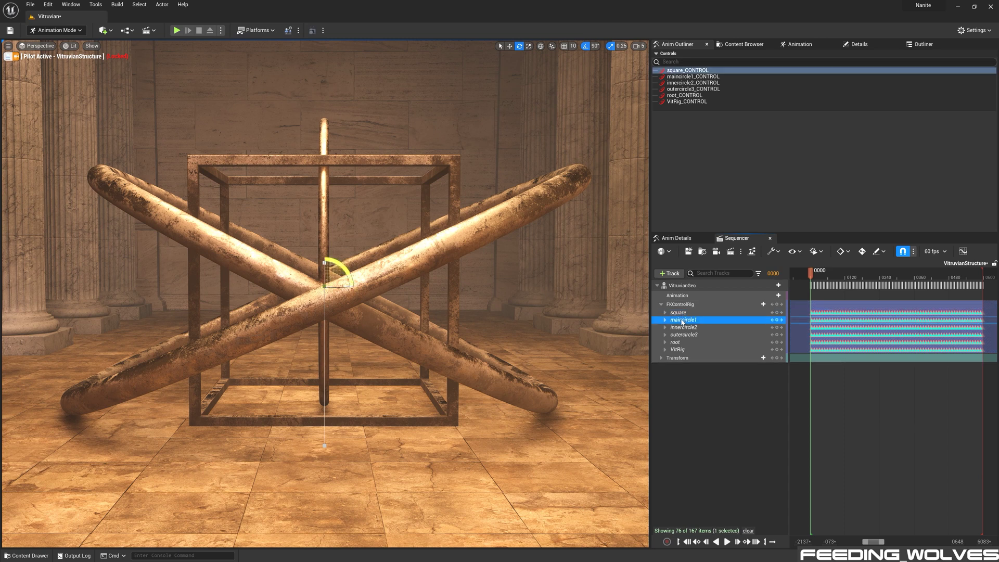
pyautogui.click(681, 327)
pyautogui.click(681, 335)
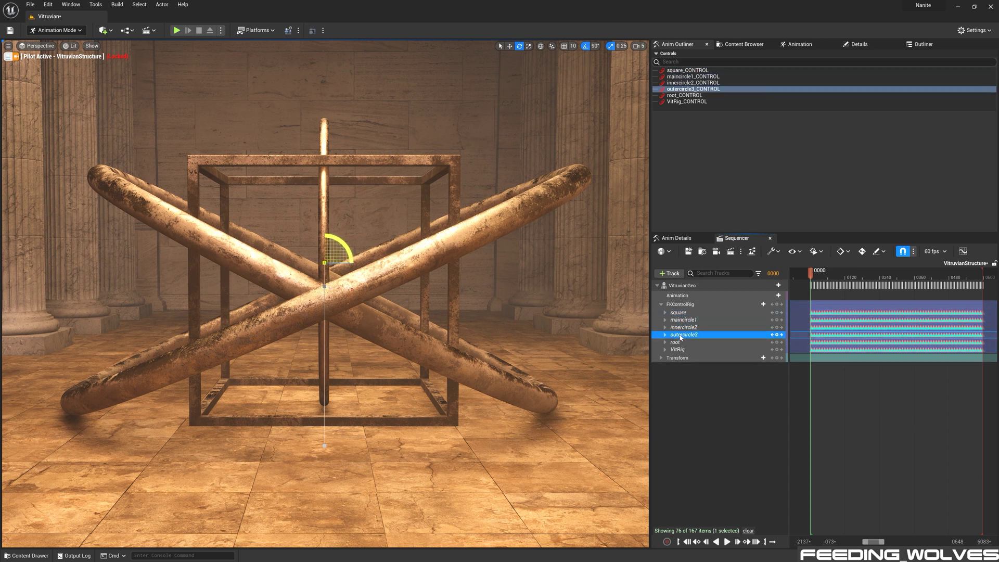
pyautogui.click(679, 343)
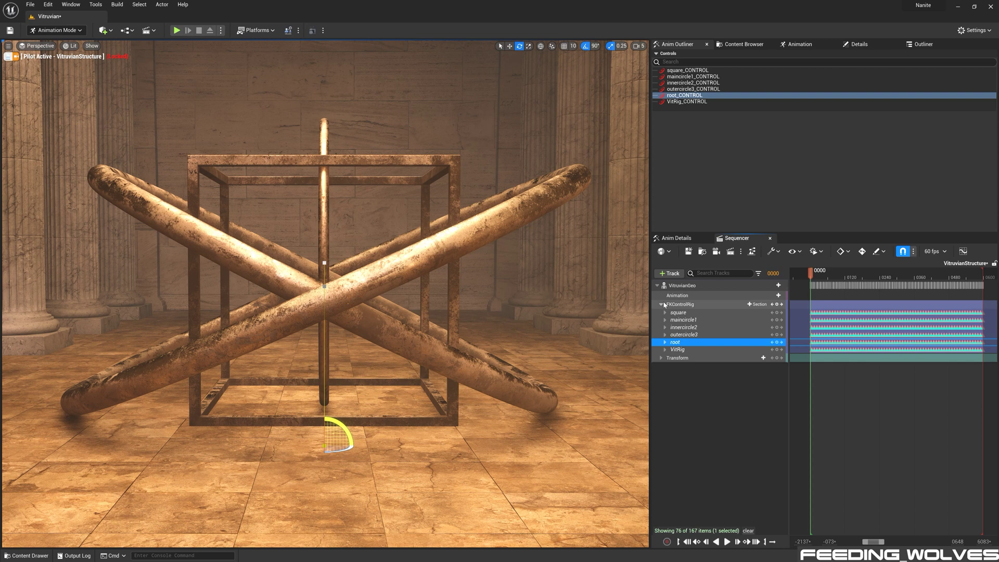
pyautogui.click(661, 305)
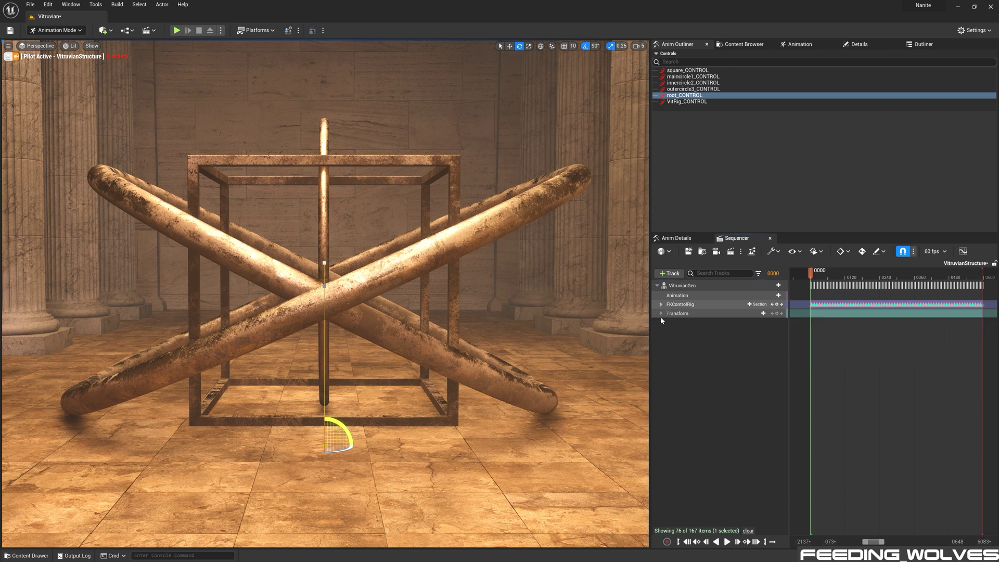
pyautogui.click(758, 305)
pyautogui.click(763, 315)
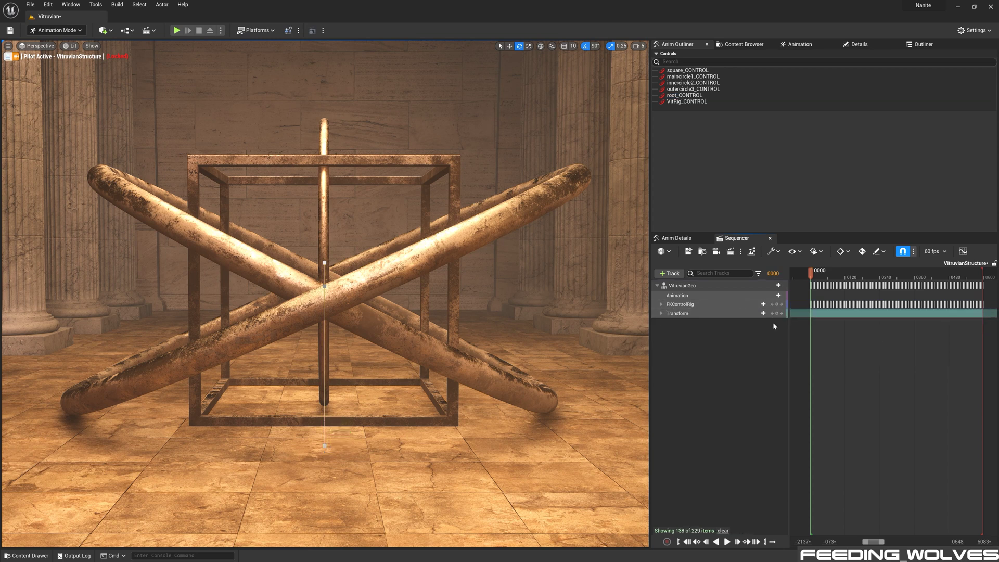
# Set maincircle1's Rotation.Pitch to 90 in the additive layer and key it at frame 0
pyautogui.click(660, 304)
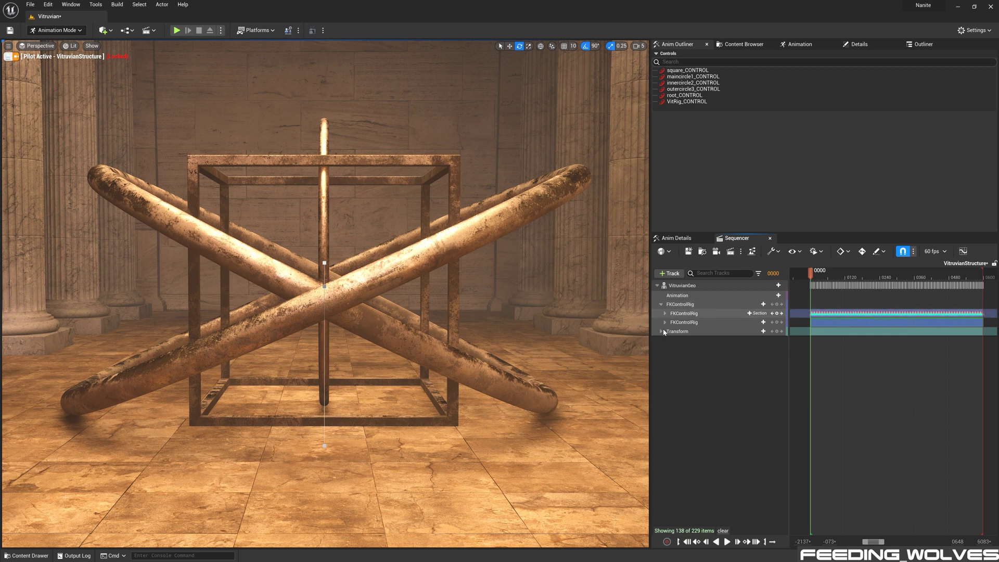
pyautogui.click(665, 322)
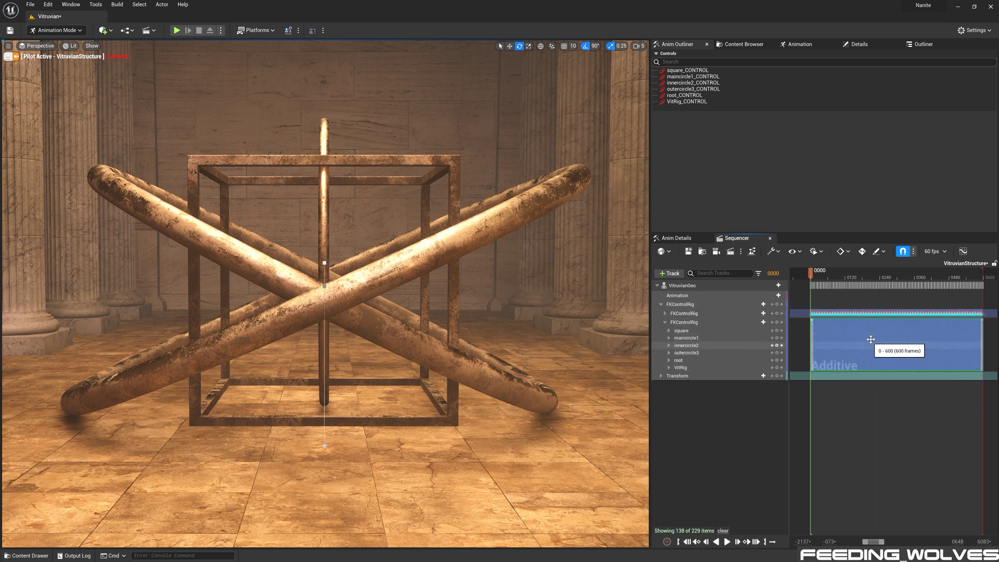
pyautogui.click(686, 337)
pyautogui.click(669, 338)
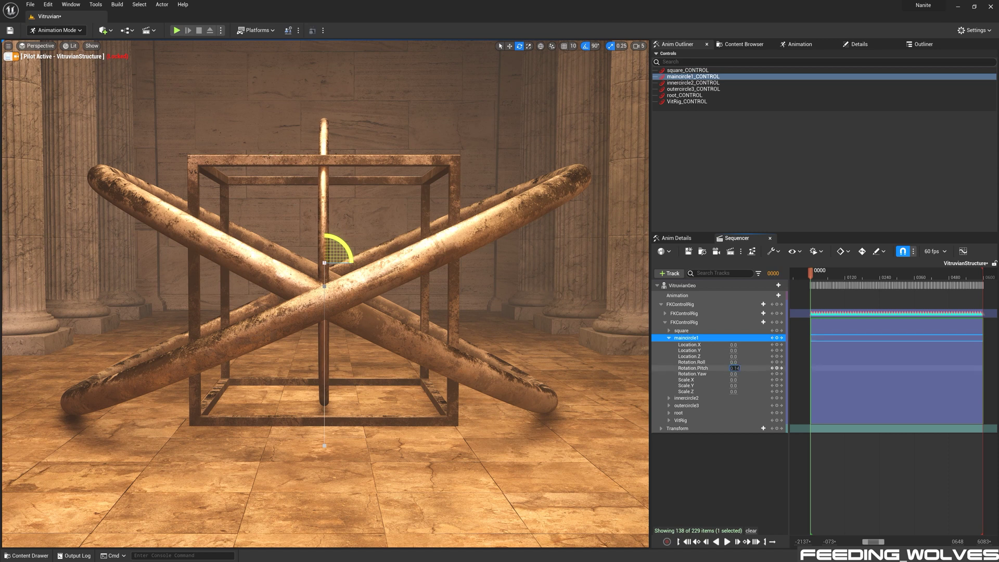
pyautogui.moveTo(734, 367); pyautogui.dragTo(734, 368)
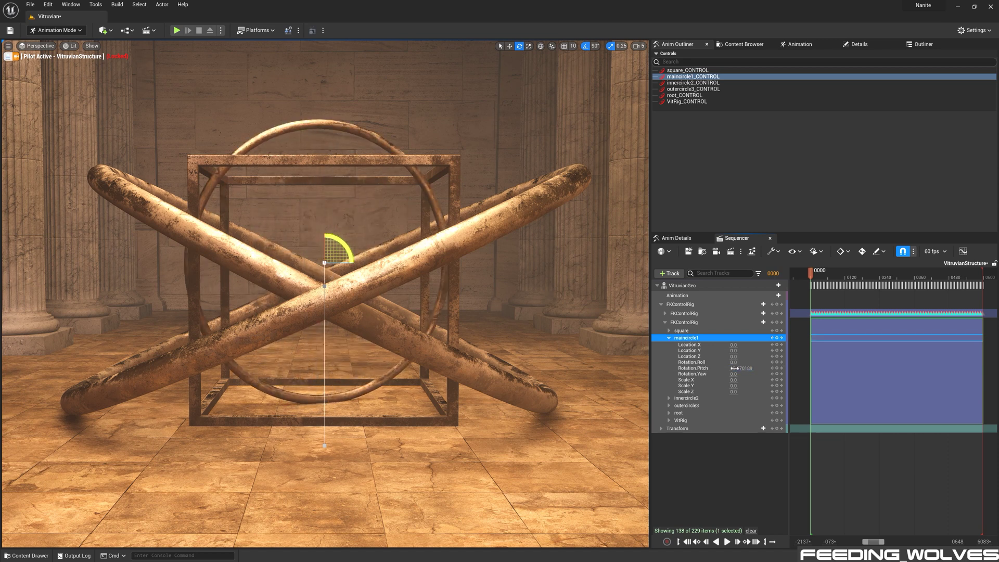
pyautogui.press('Return')
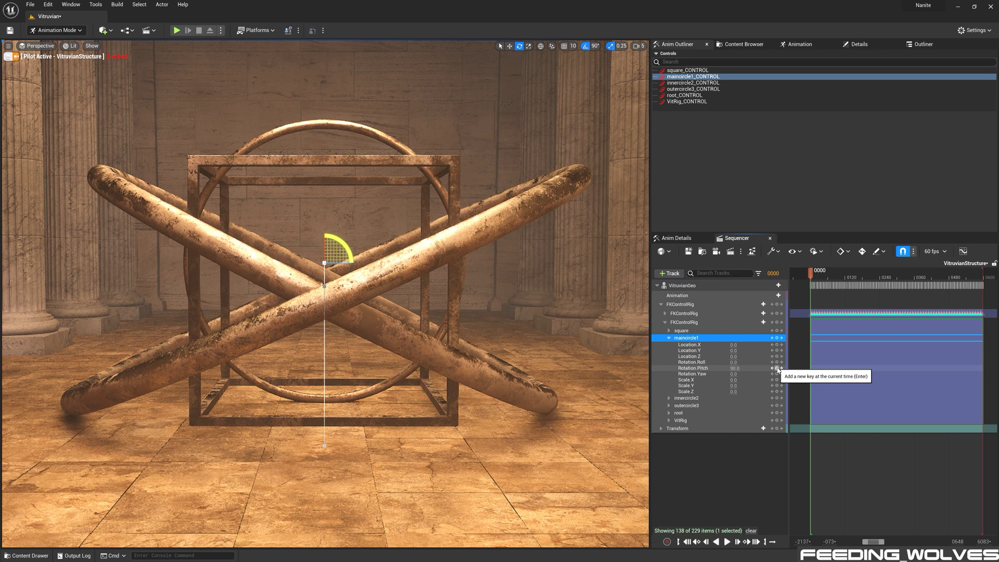
pyautogui.click(776, 368)
pyautogui.click(669, 338)
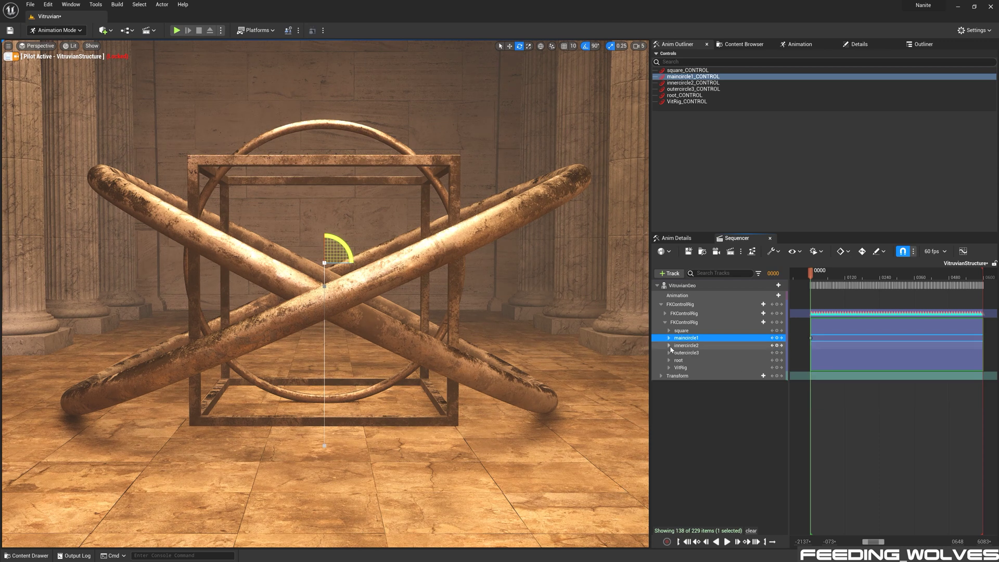
# Key innercircle2's Rotation.Pitch at frame 0 and at 537° on the last frame
pyautogui.click(669, 346)
pyautogui.click(777, 375)
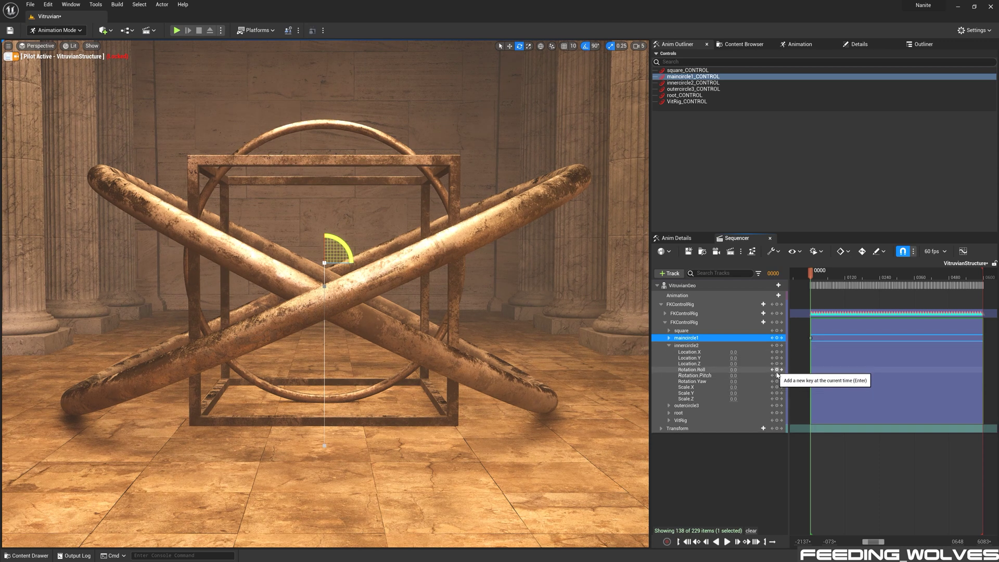
pyautogui.click(755, 542)
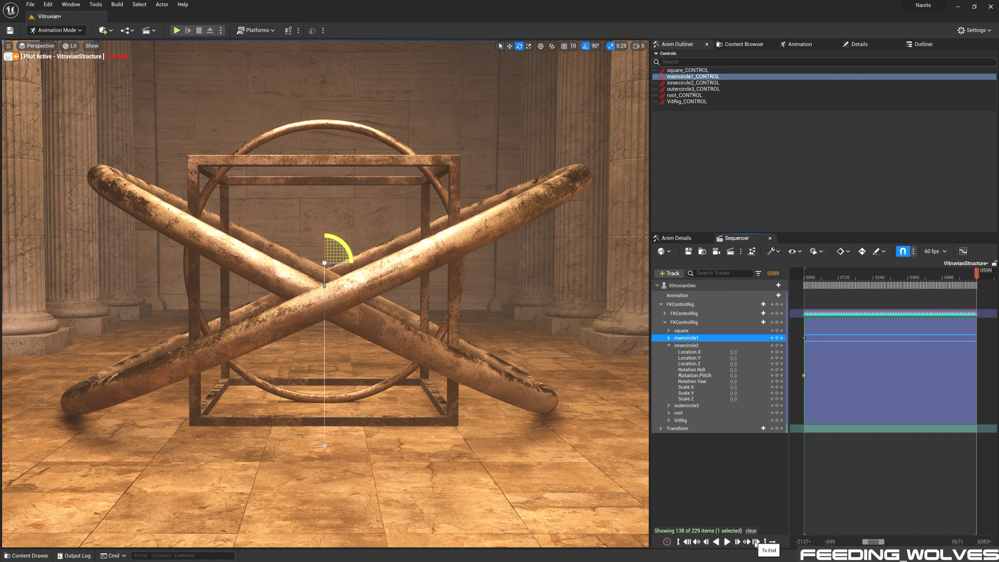
pyautogui.moveTo(733, 375); pyautogui.dragTo(915, 375)
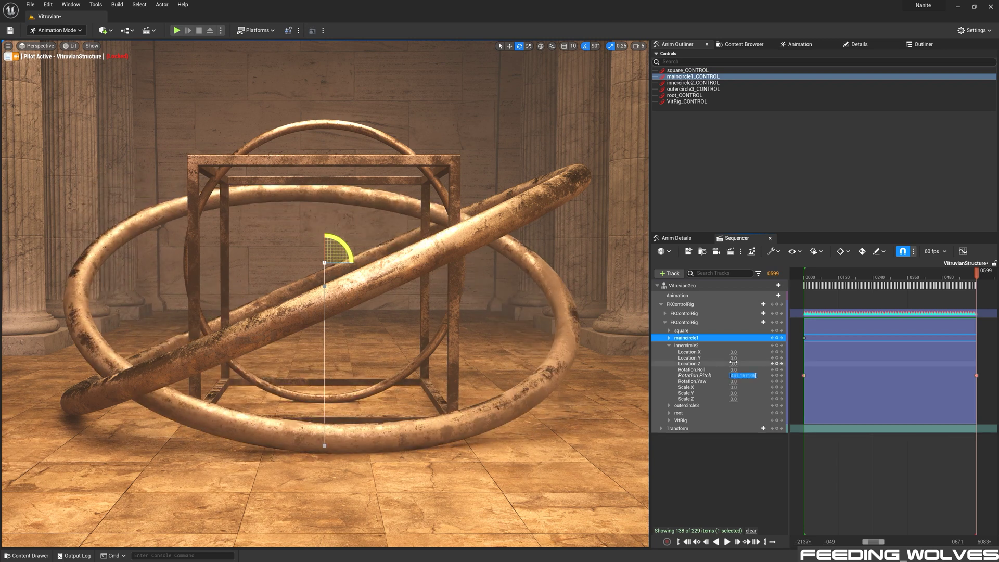
pyautogui.press('Return')
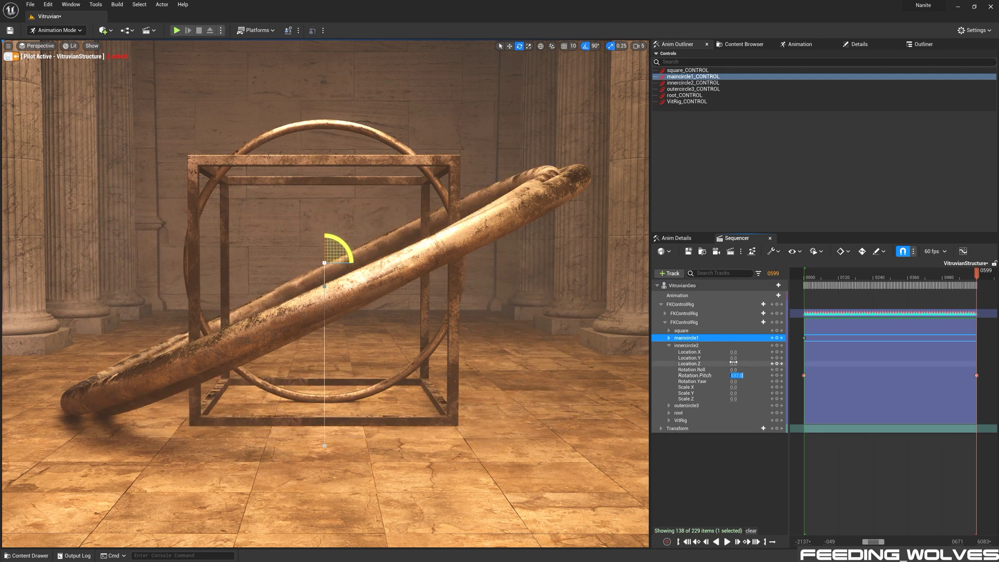
pyautogui.click(806, 286)
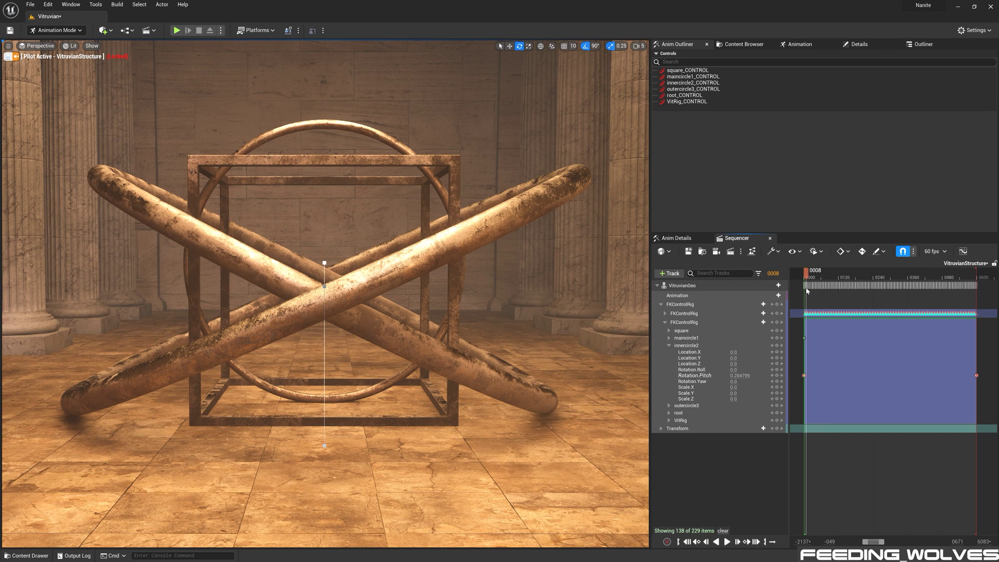
# Key outercircle3's Rotation.Pitch at 0 on frame 0 and -537 on the last frame
pyautogui.click(678, 541)
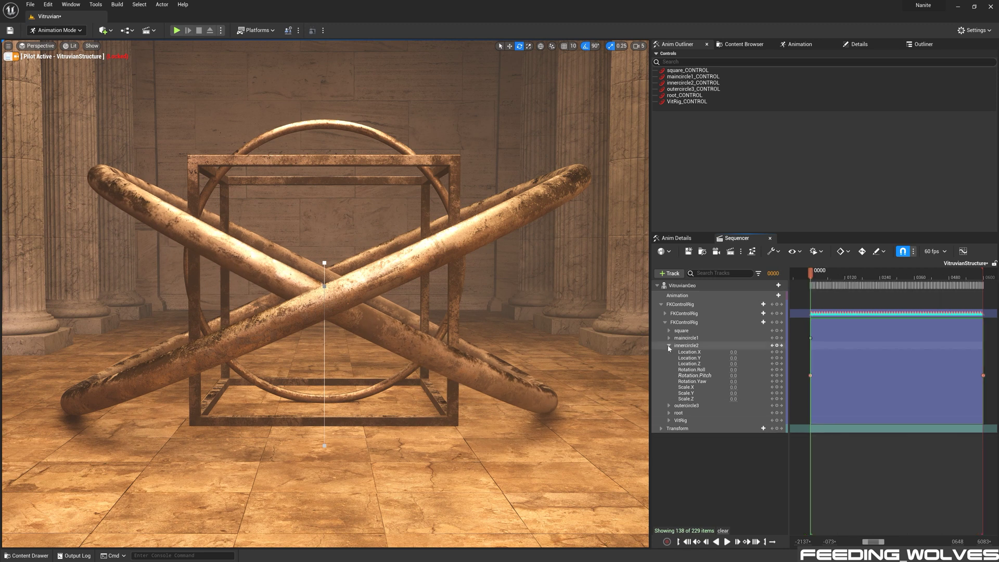
pyautogui.click(668, 345)
pyautogui.click(669, 353)
pyautogui.click(733, 382)
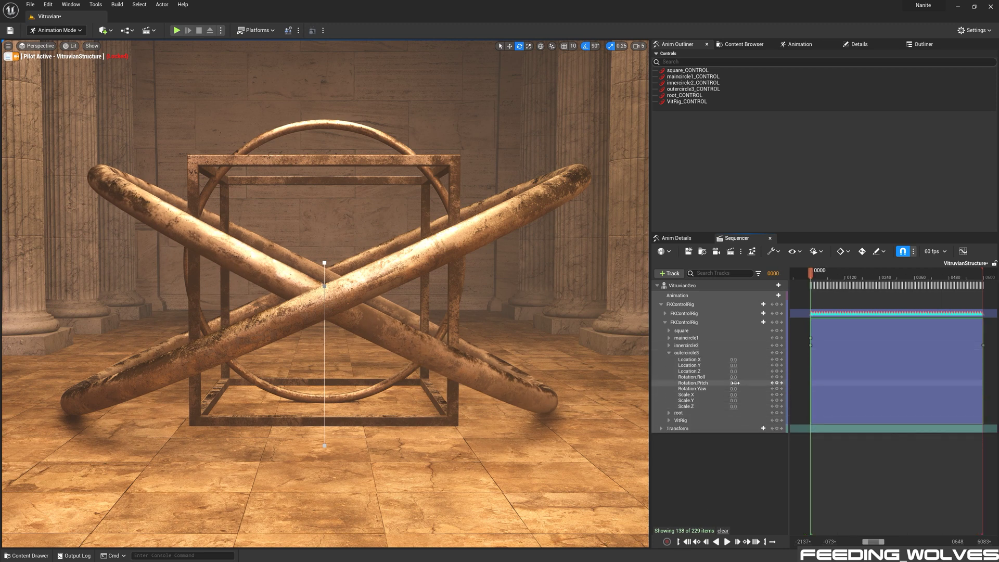
pyautogui.click(778, 383)
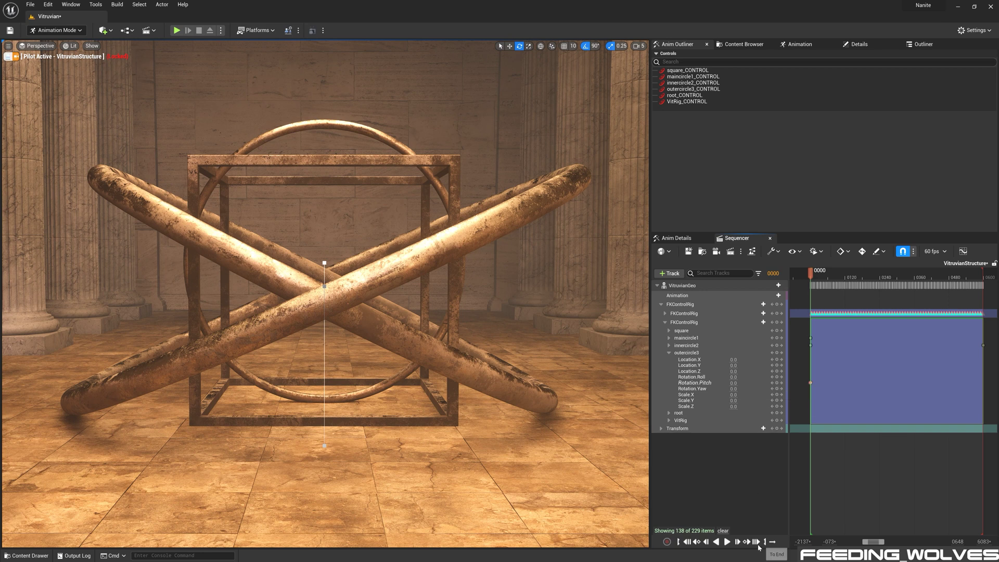
pyautogui.click(757, 542)
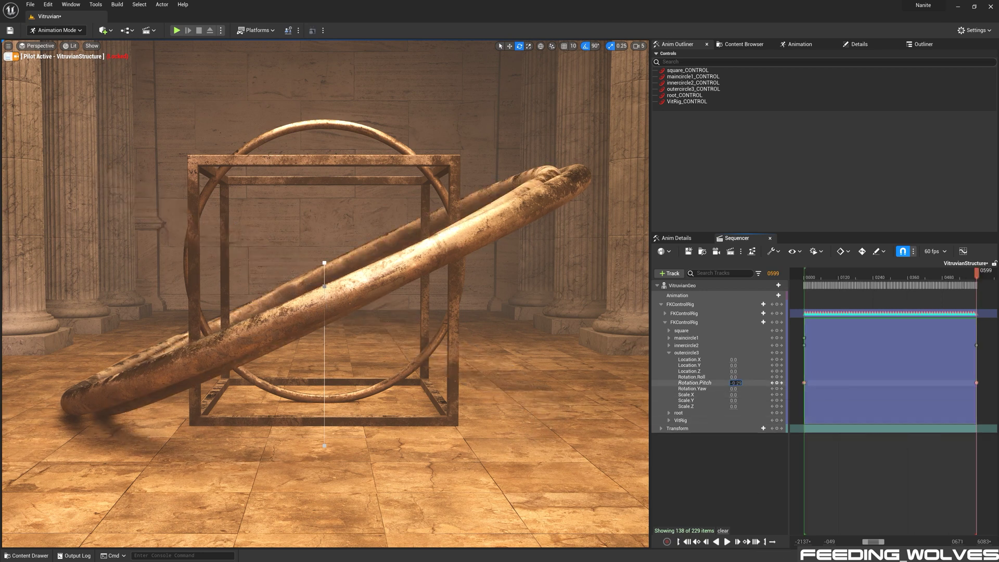
pyautogui.moveTo(743, 383)
pyautogui.mouseDown()
pyautogui.moveTo(682, 383)
pyautogui.moveTo(740, 384)
pyautogui.mouseUp()
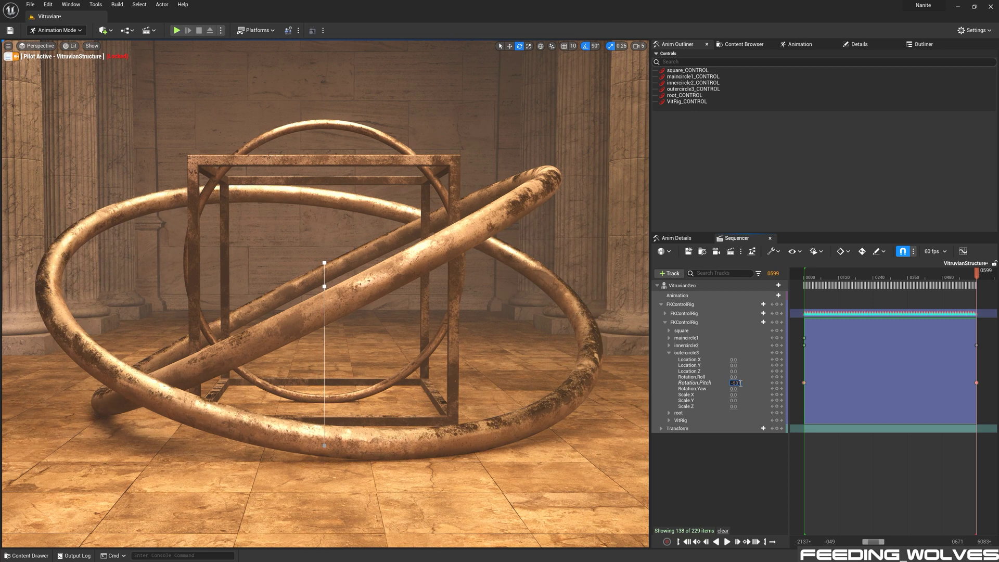
pyautogui.write('7')
pyautogui.press('Return')
pyautogui.click(669, 353)
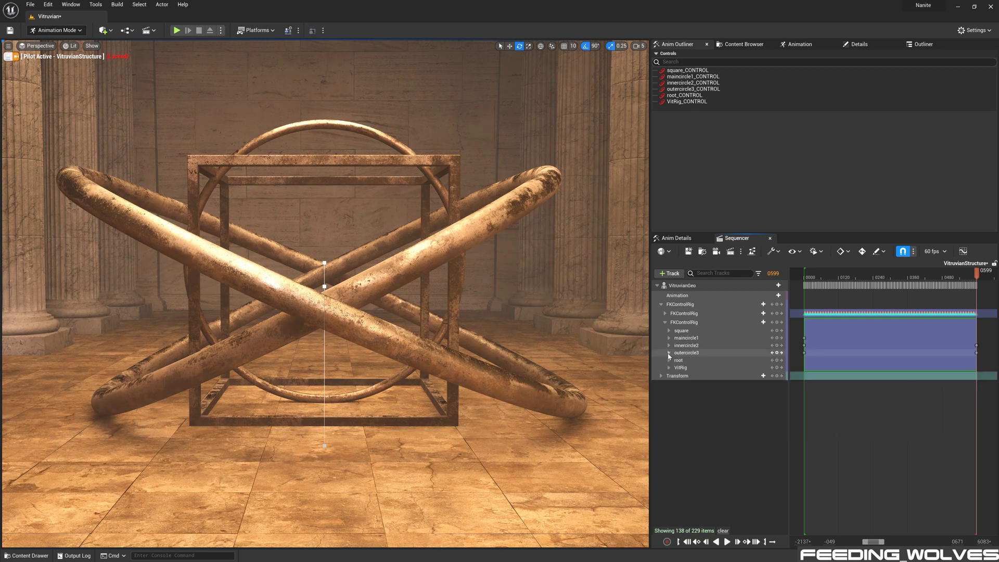
pyautogui.click(688, 542)
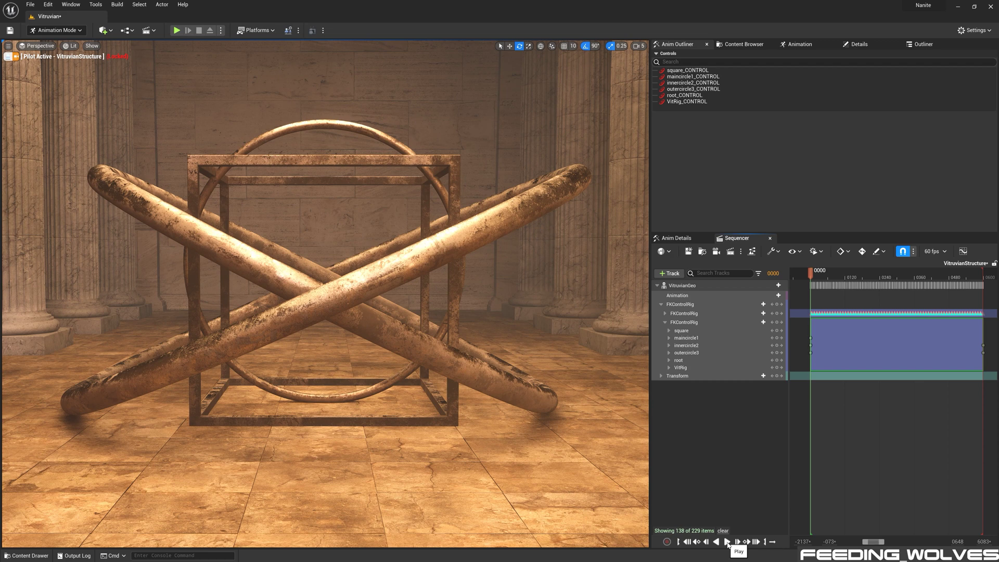
pyautogui.click(727, 542)
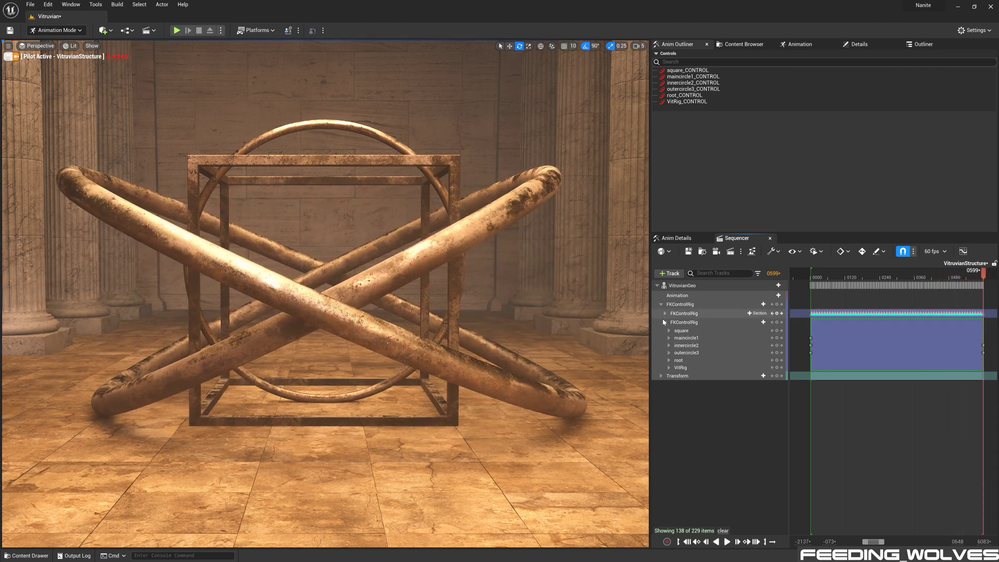
pyautogui.click(664, 322)
pyautogui.click(660, 304)
# Bake the VitruvianGeo track into VitruvianStructure_Anim_01 and view the MeshtoMeta_Normal texture
pyautogui.rightClick(698, 285)
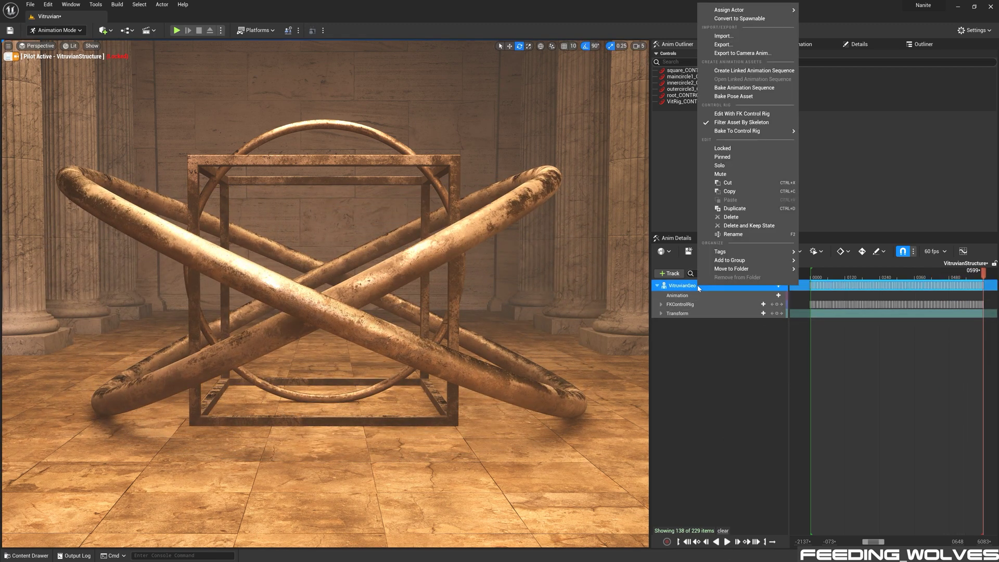
pyautogui.click(746, 89)
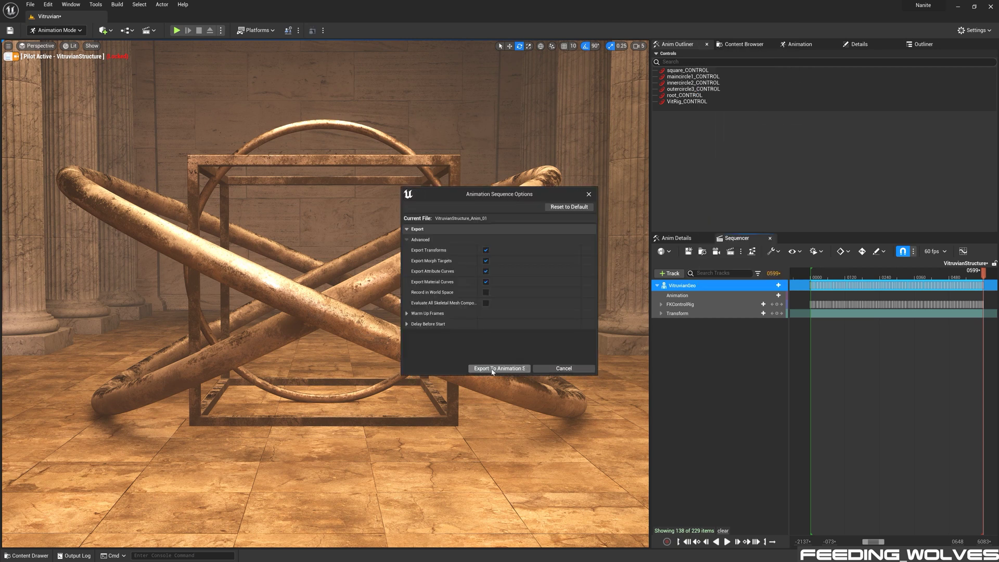
pyautogui.click(491, 369)
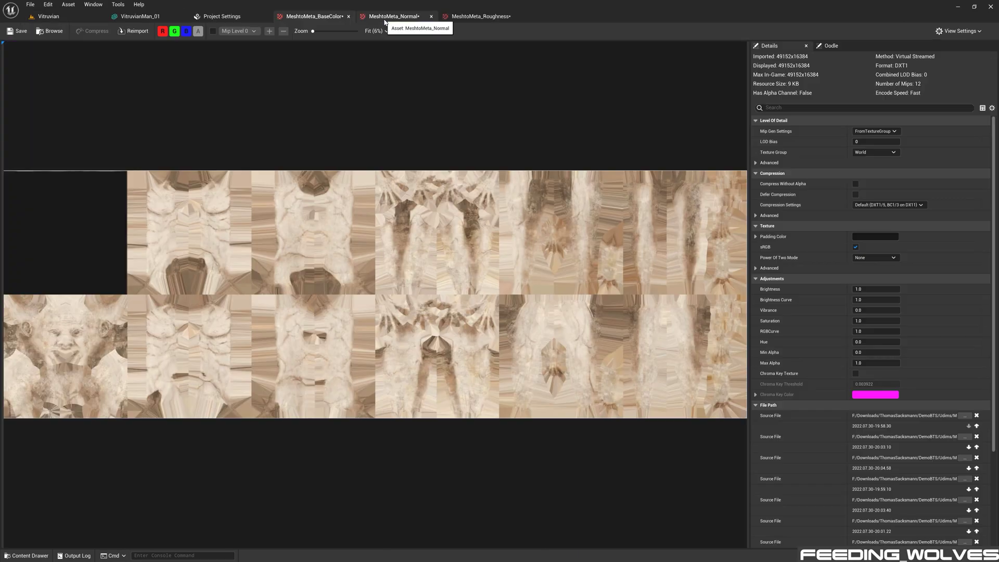
pyautogui.click(384, 21)
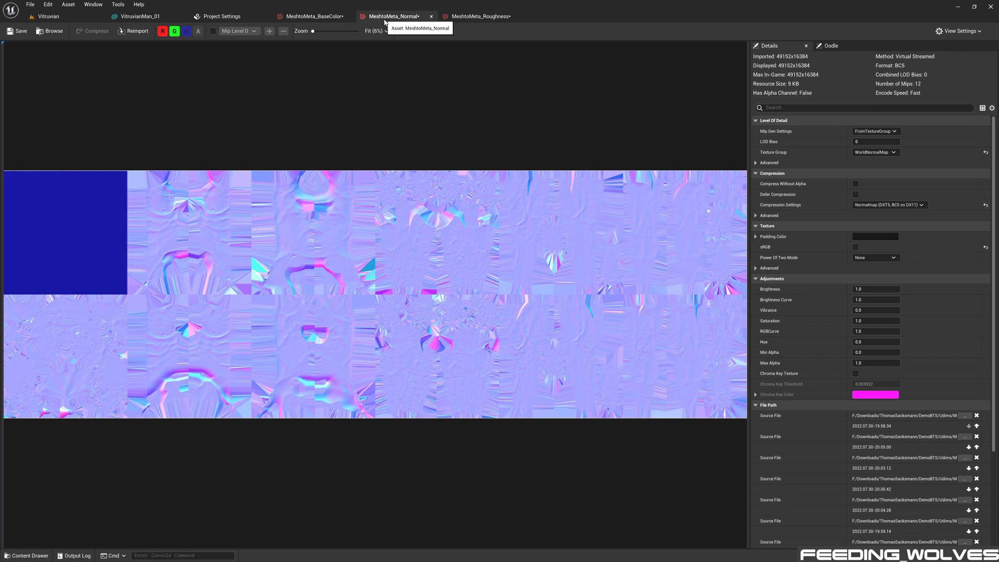